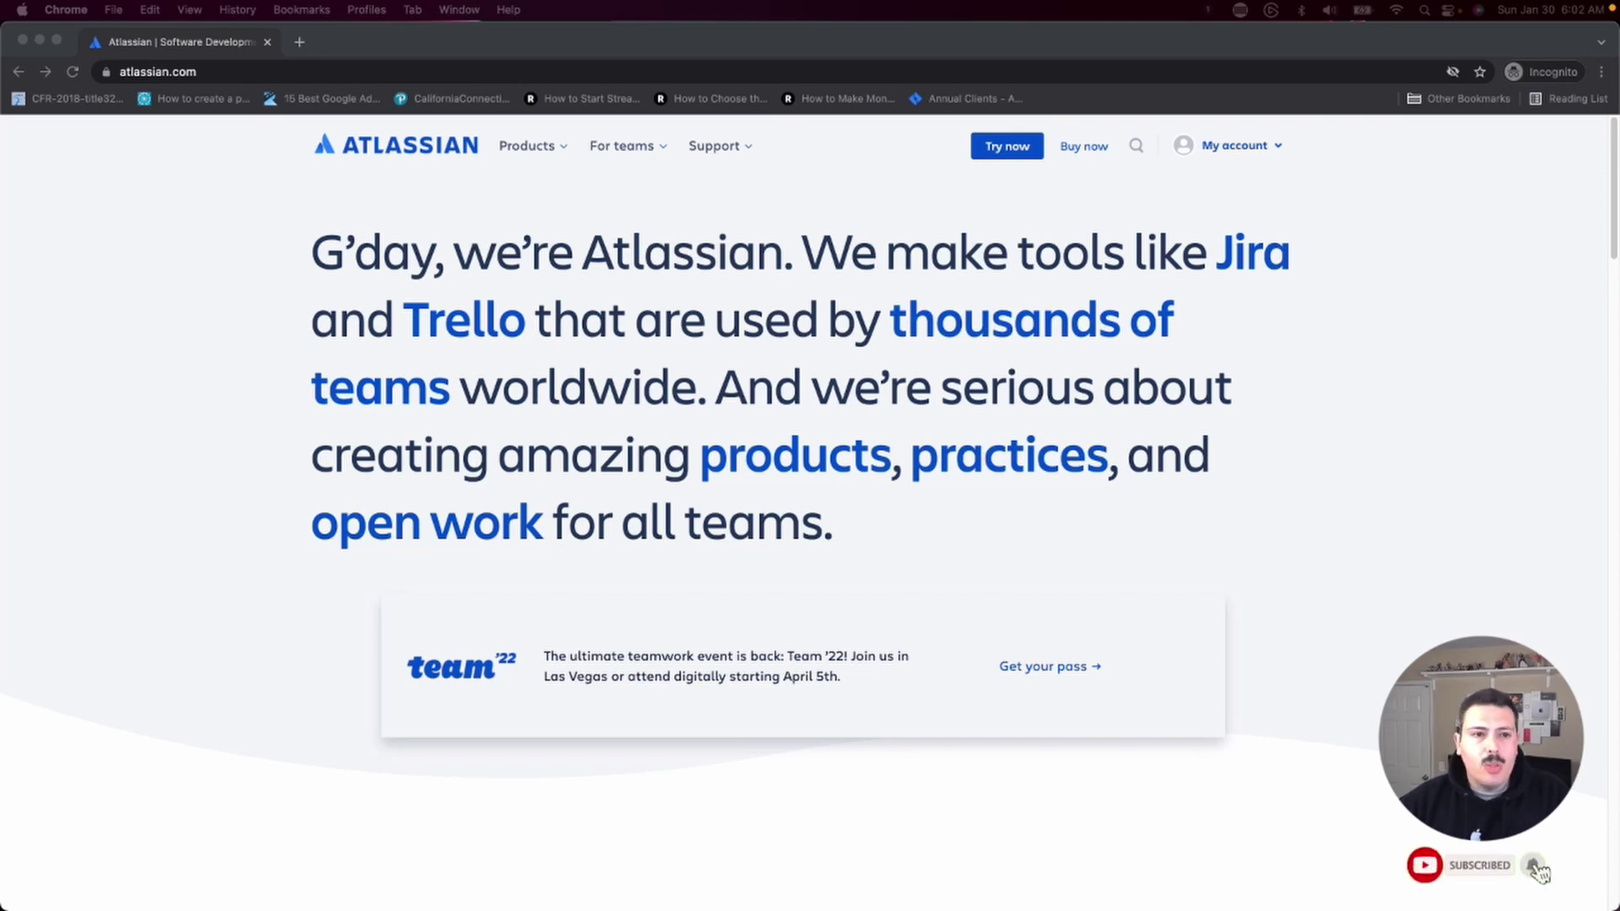
# Step: Go from the Atlassian Products menu to the Jira Work Management product page
pyautogui.click(532, 148)
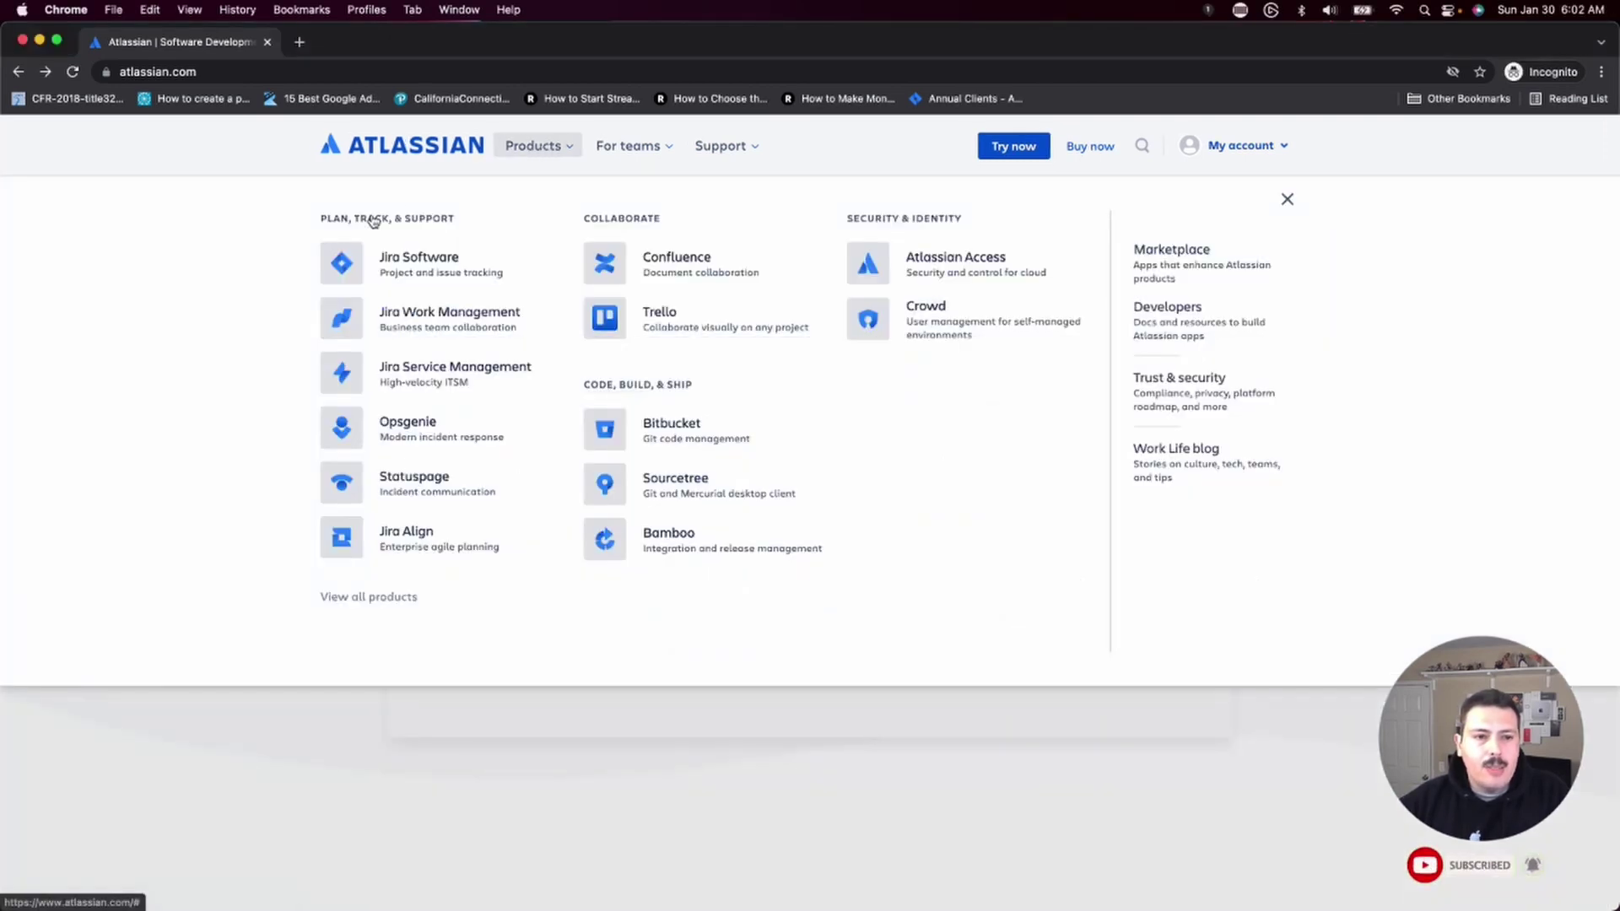
pyautogui.click(440, 311)
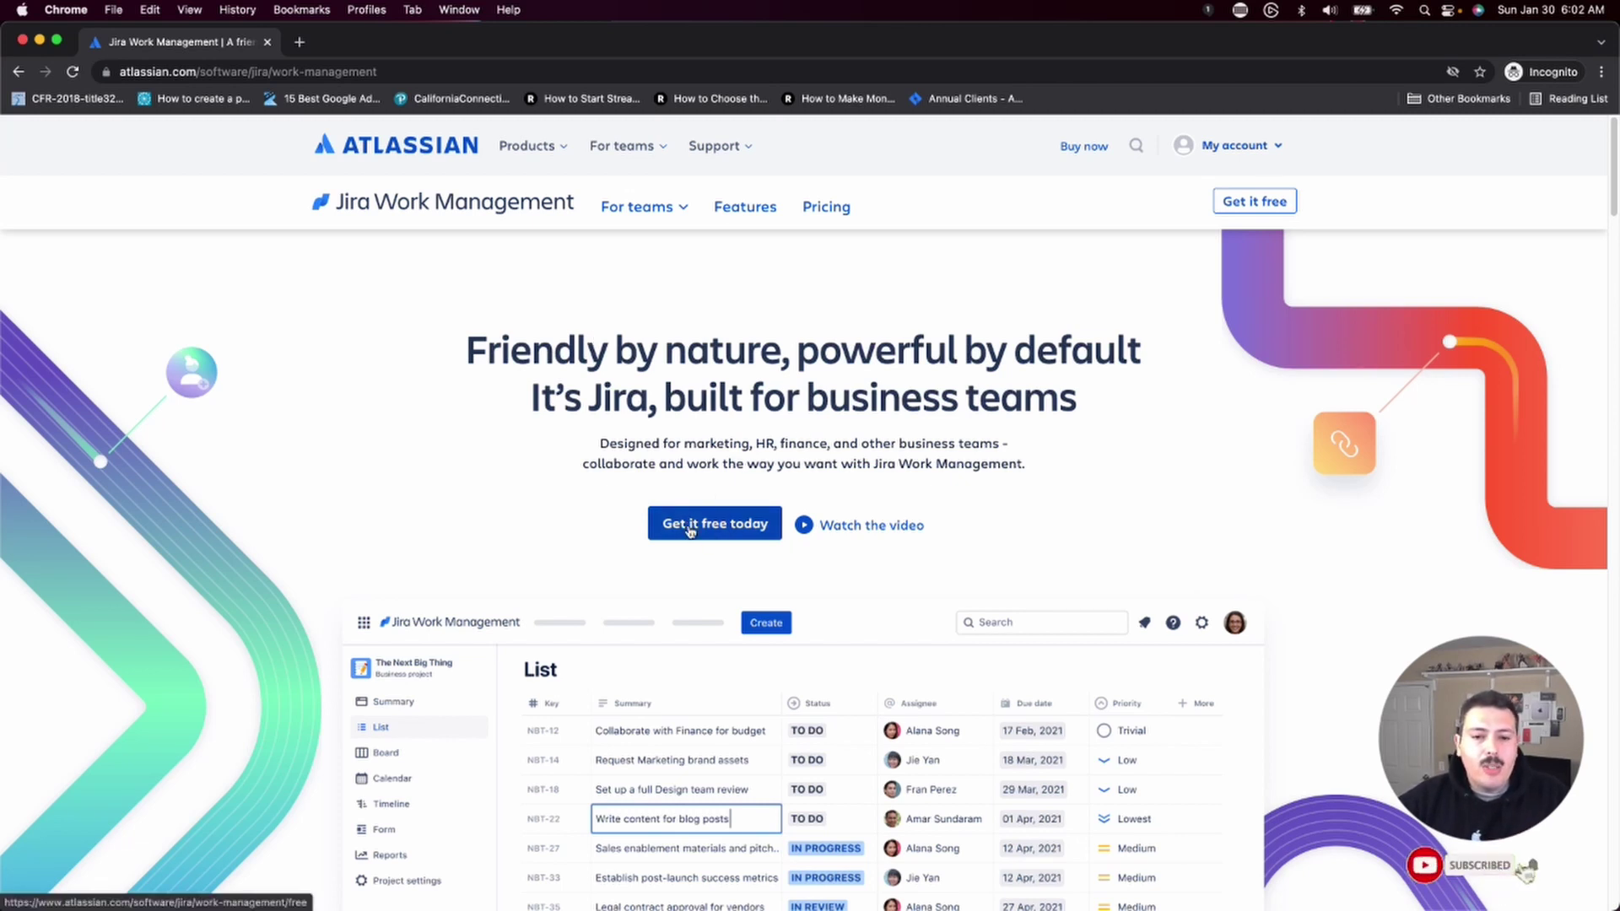
# Step: Start the free Jira Work Management sign-up without adding a second product
pyautogui.click(690, 525)
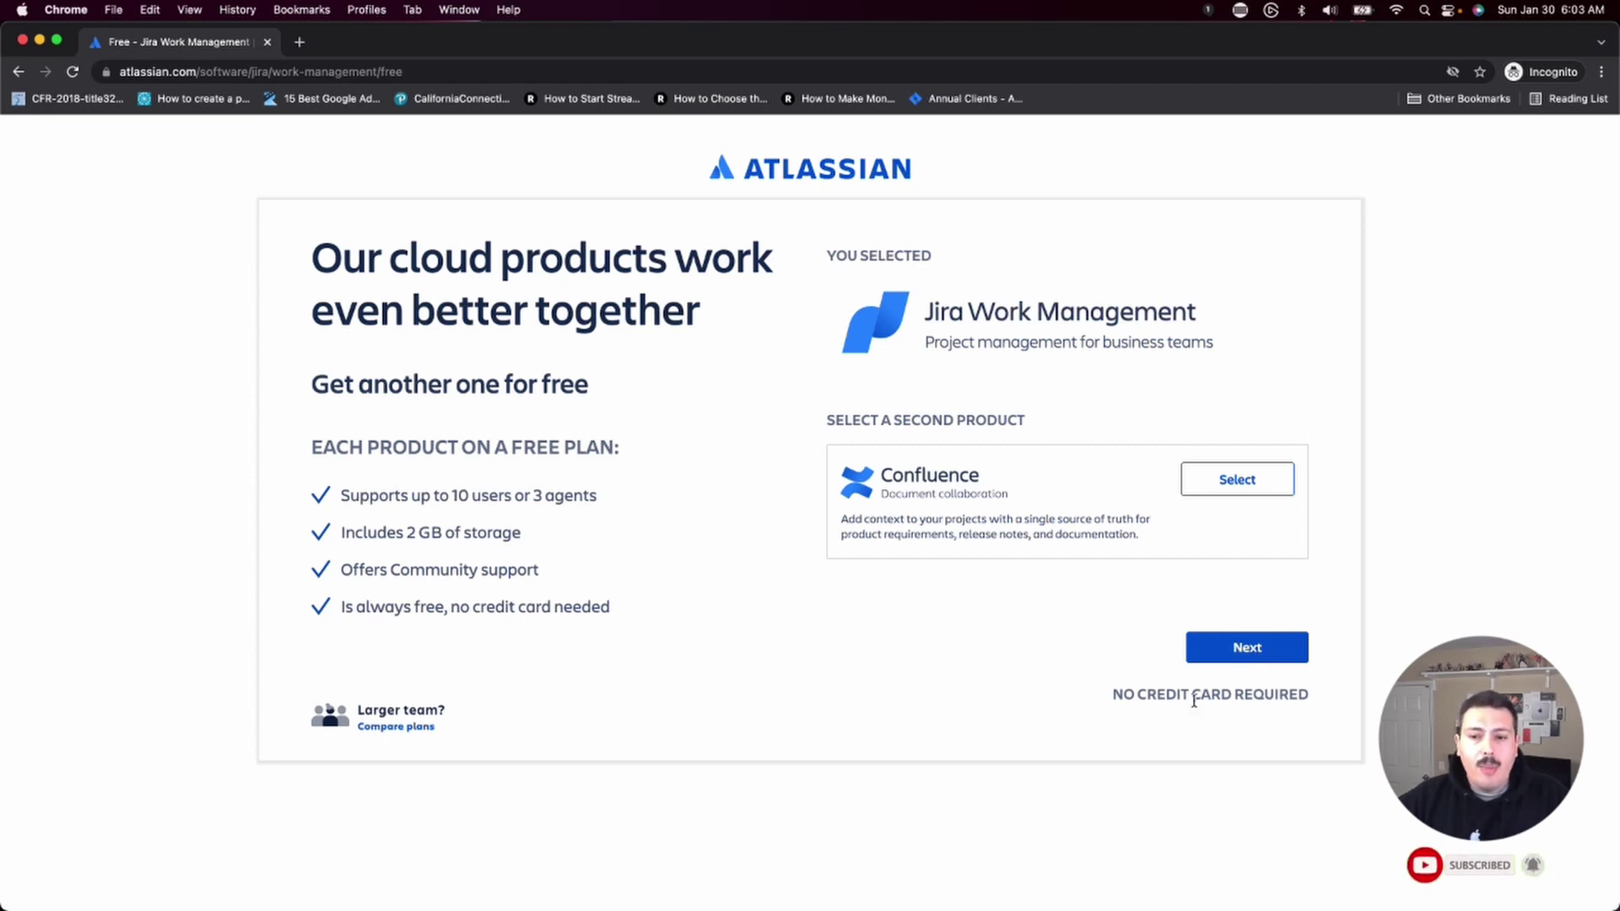
pyautogui.click(1239, 650)
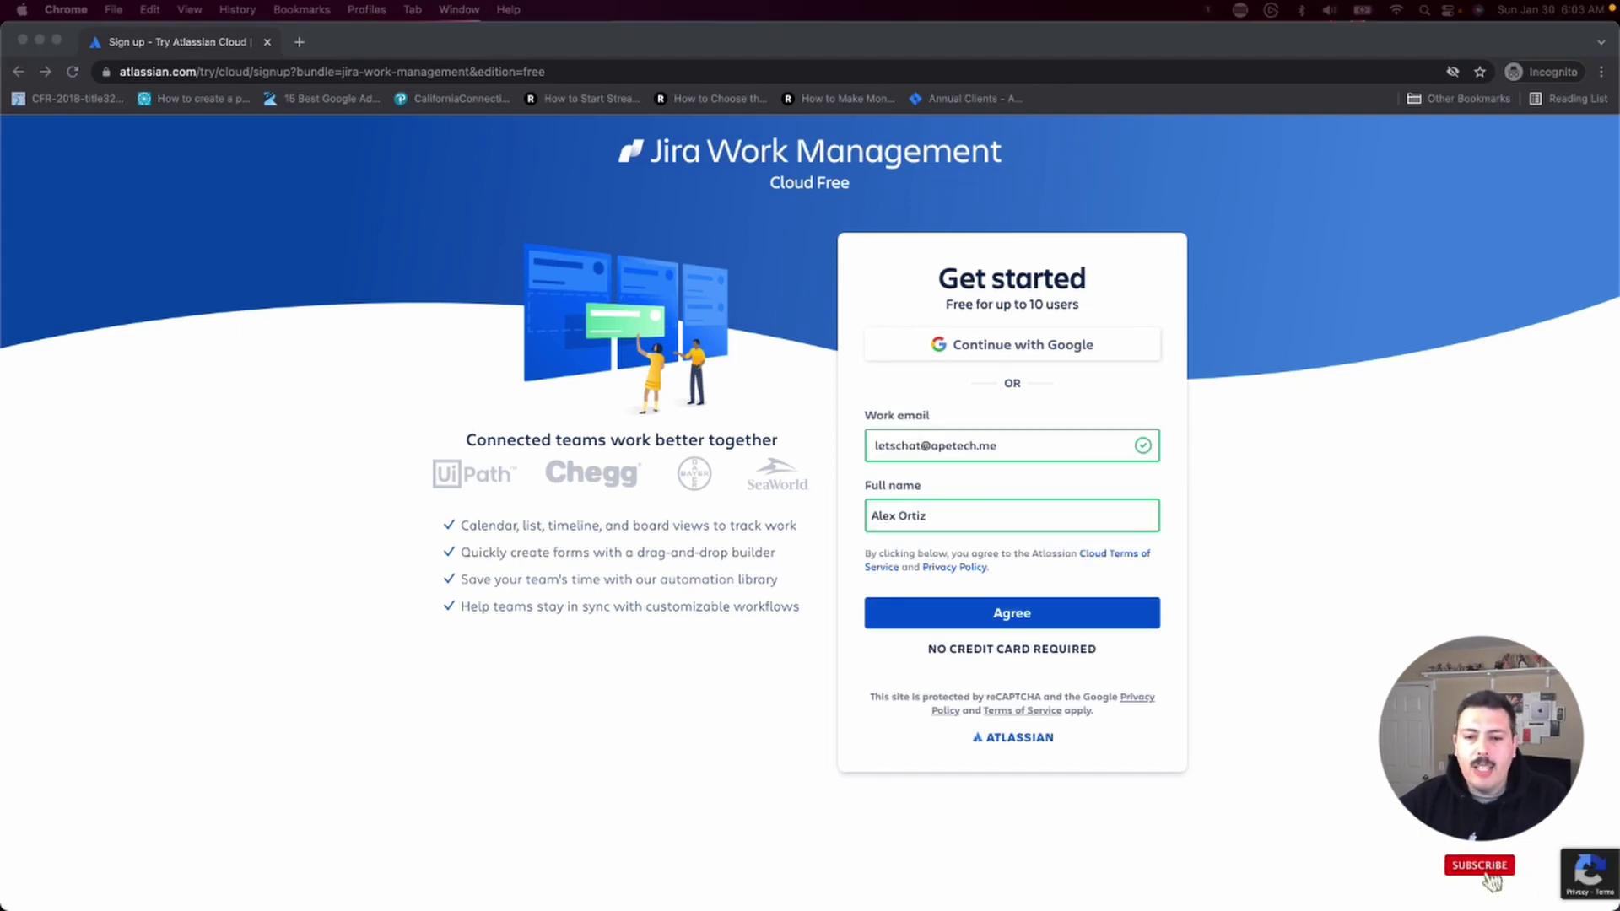
# Step: Agree to the terms and pass the reCAPTCHA by selecting the three chimney images
pyautogui.click(1019, 626)
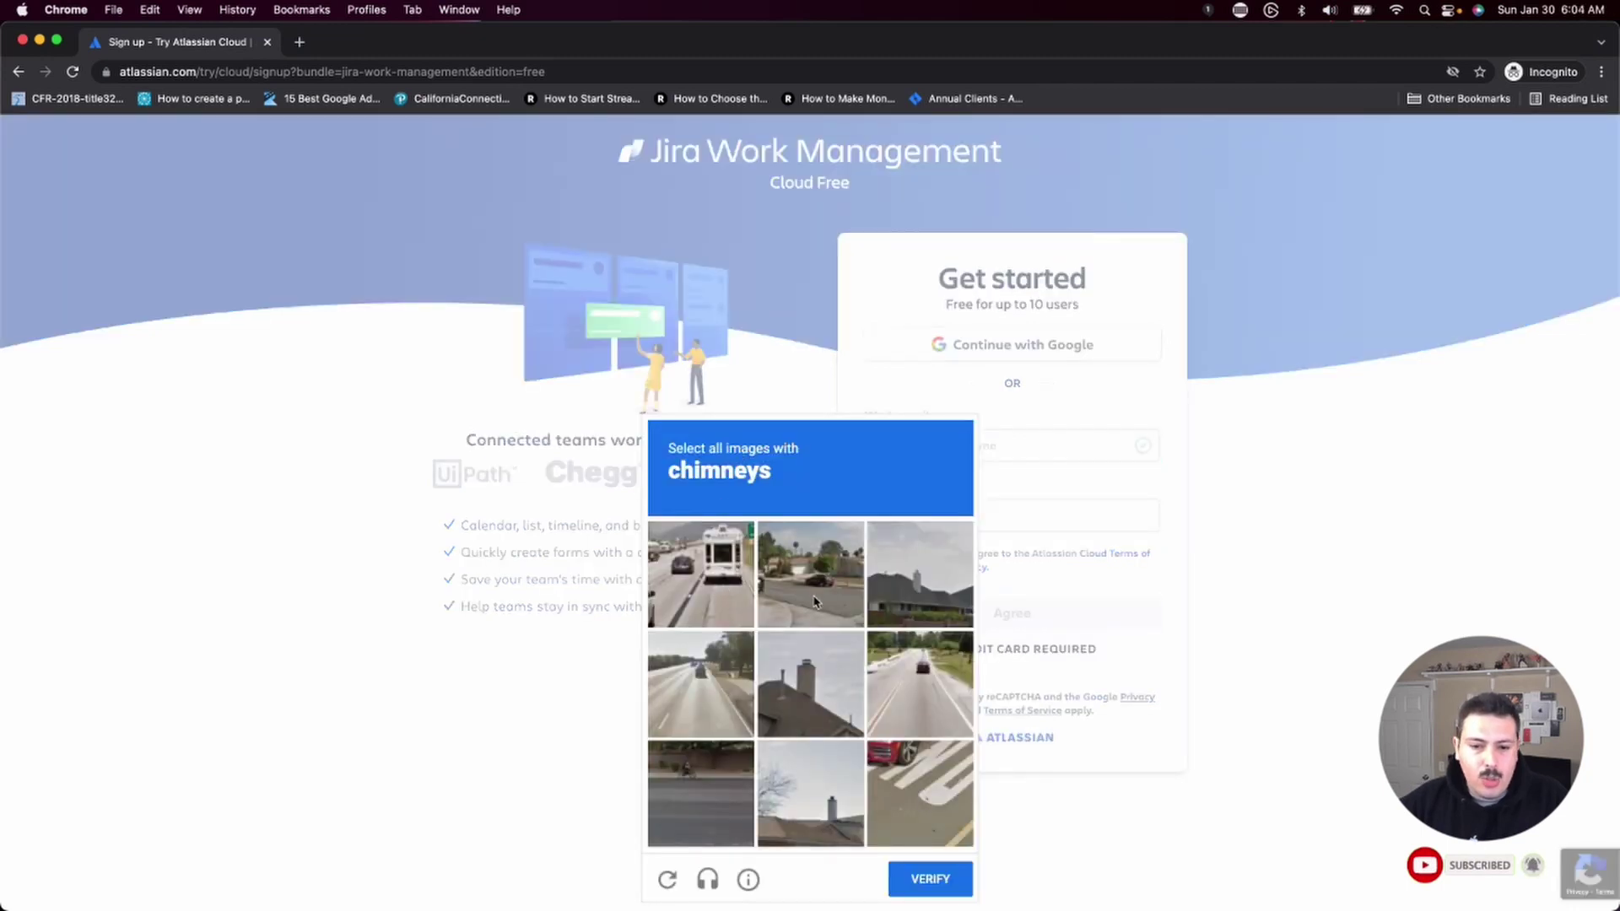
pyautogui.click(789, 774)
pyautogui.click(778, 690)
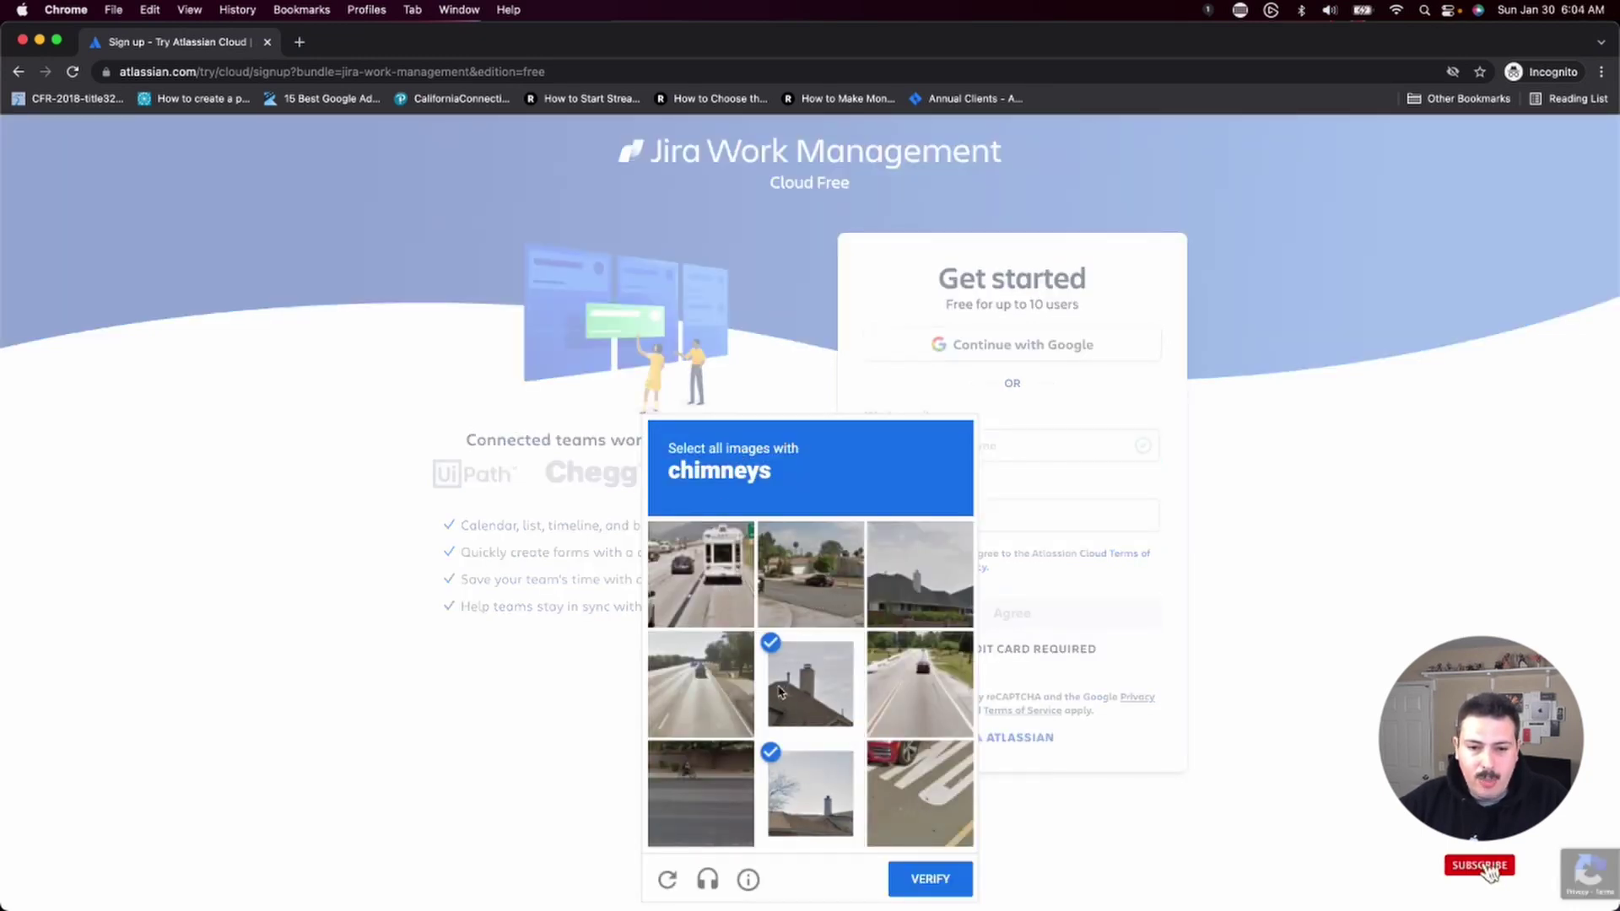
pyautogui.click(879, 584)
pyautogui.click(952, 882)
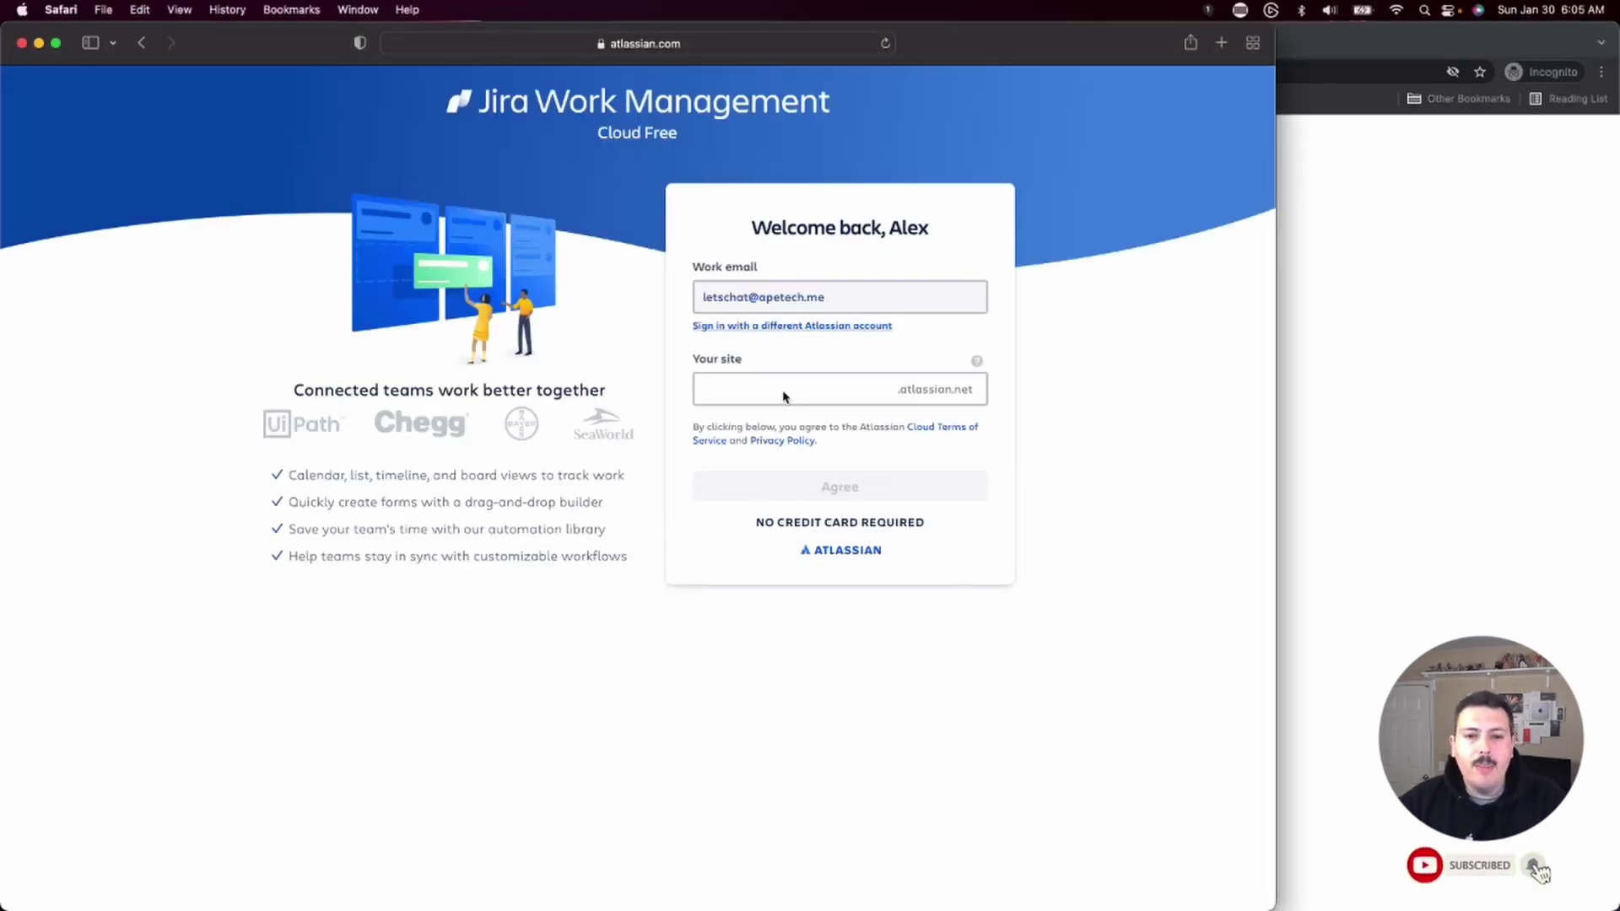
# Step: Name the new site 'apetechcontentcreation' and agree to create it
pyautogui.click(767, 387)
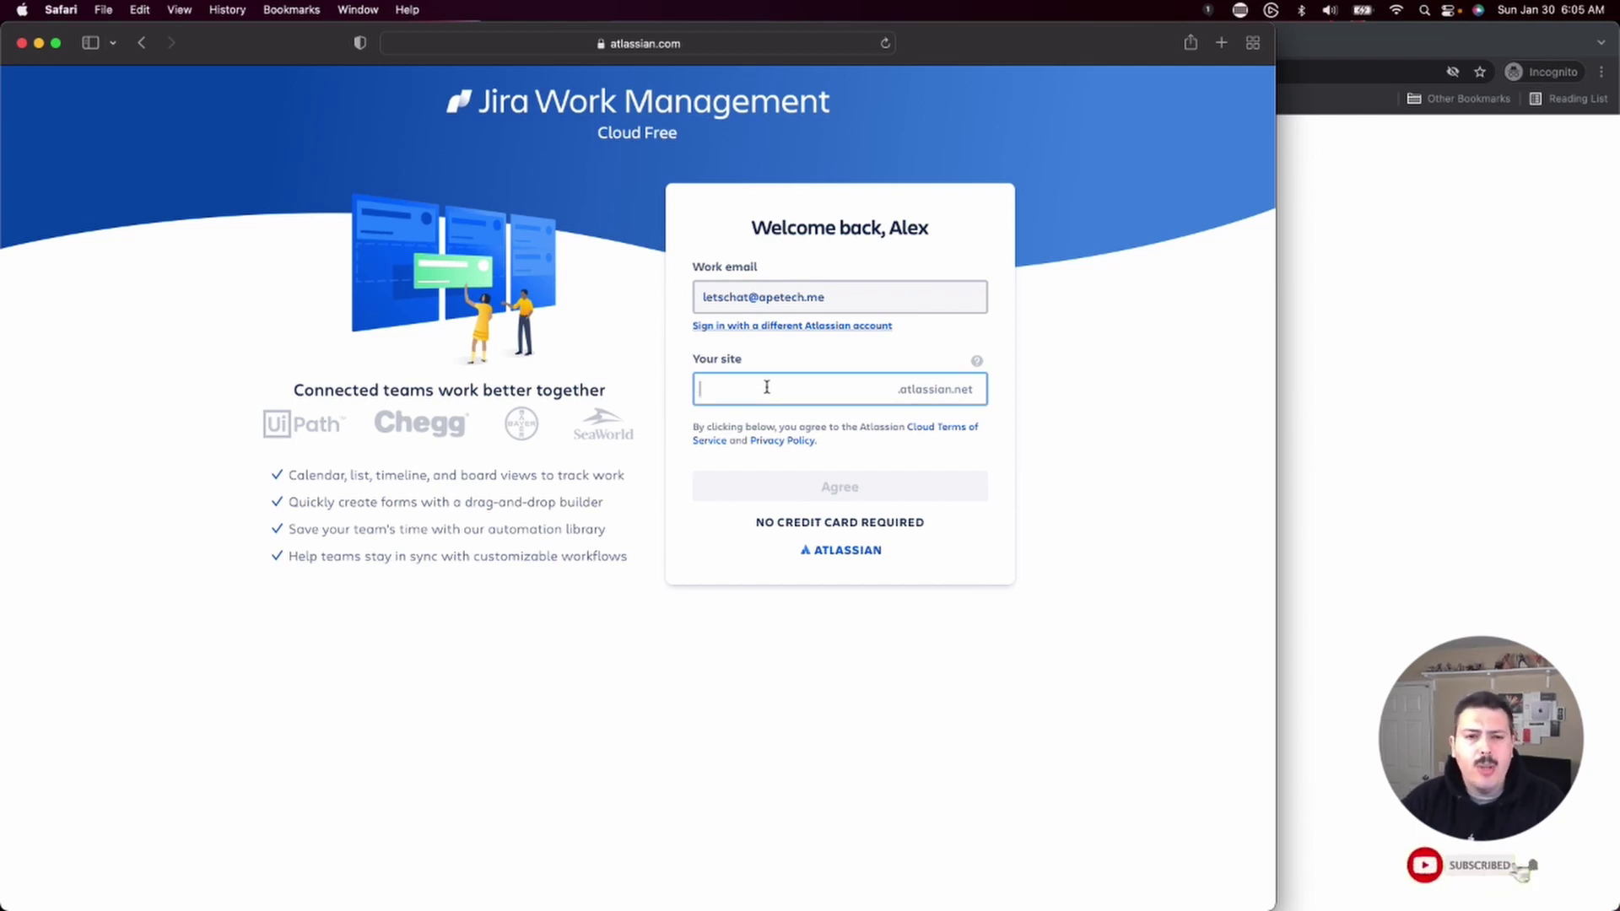
pyautogui.write('apetech')
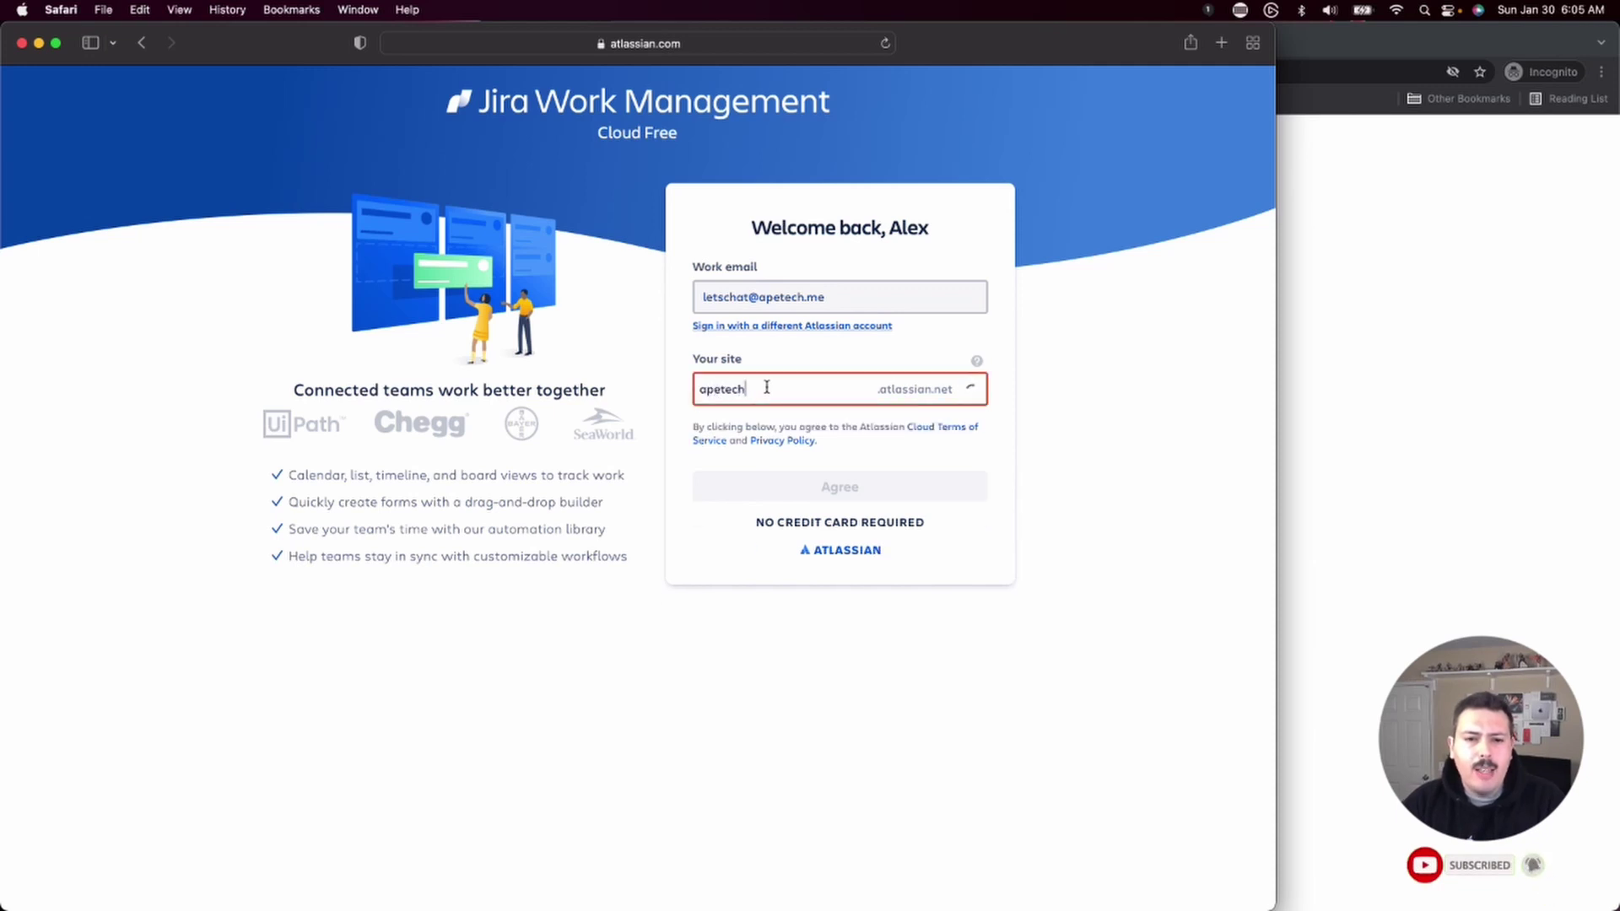
pyautogui.write('contentcreatio')
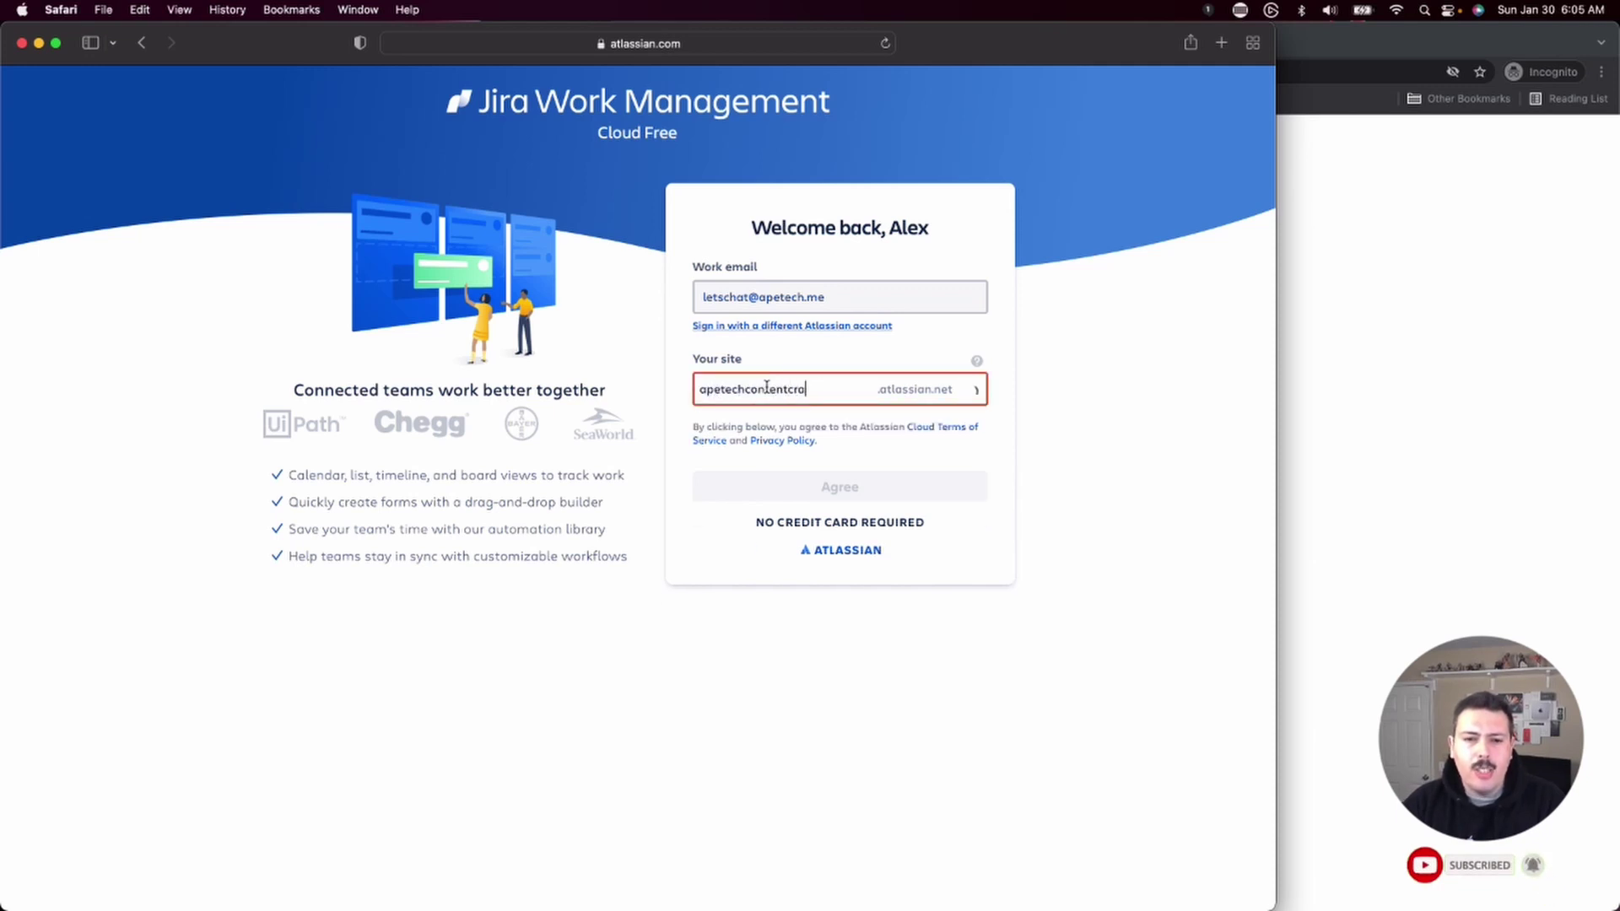
pyautogui.write('n')
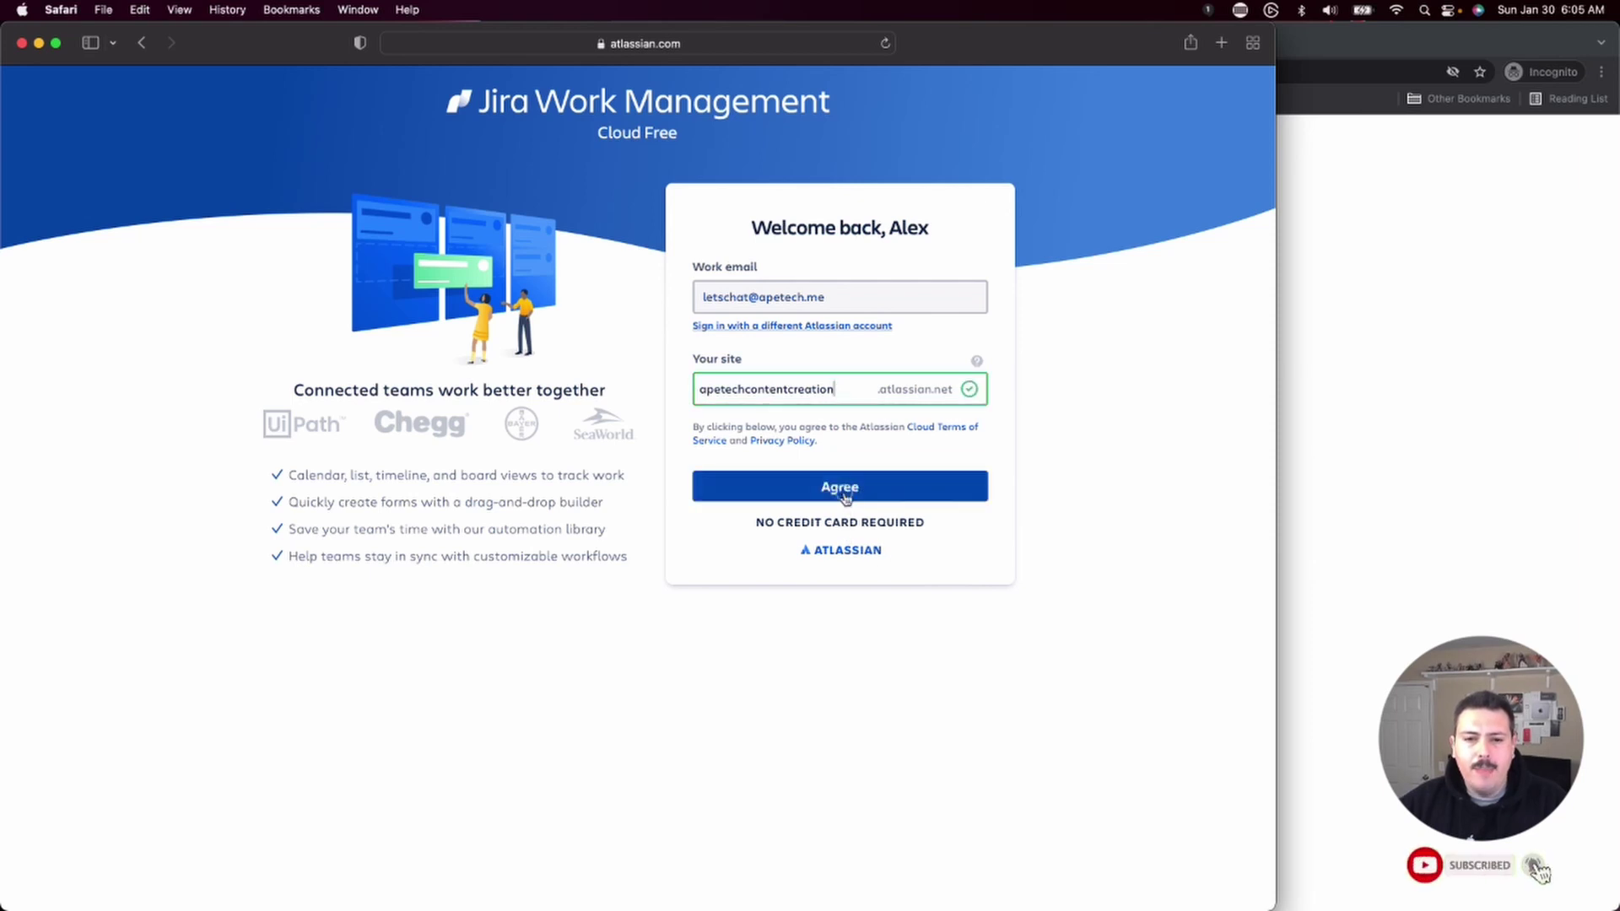
pyautogui.click(845, 496)
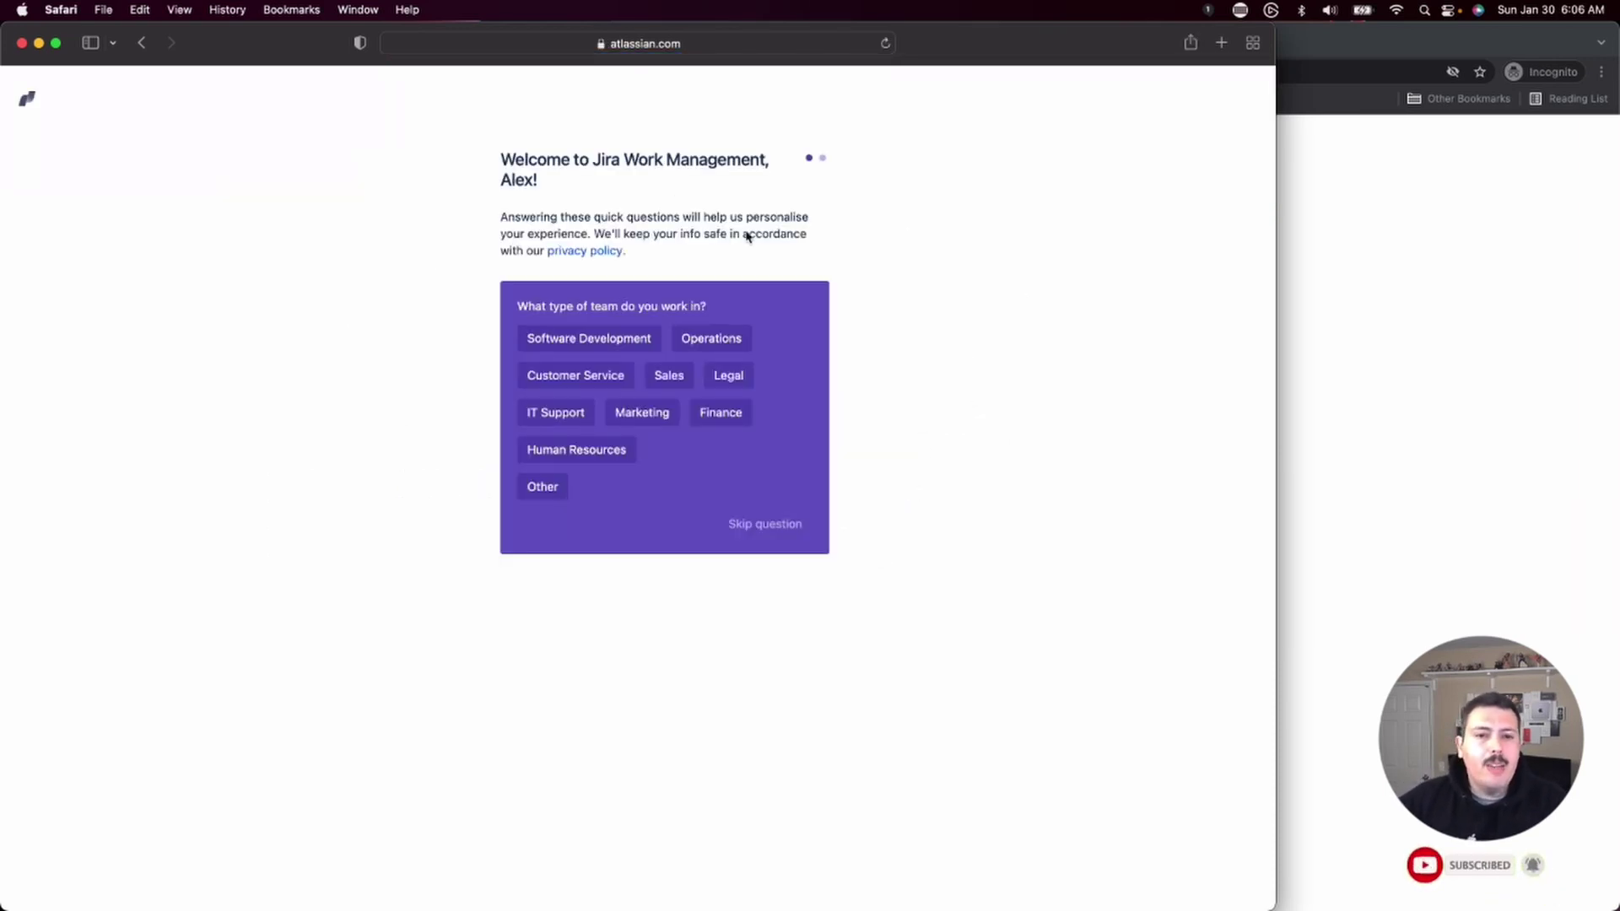
# Step: Skip both the team-type and role personalisation questions
pyautogui.click(770, 529)
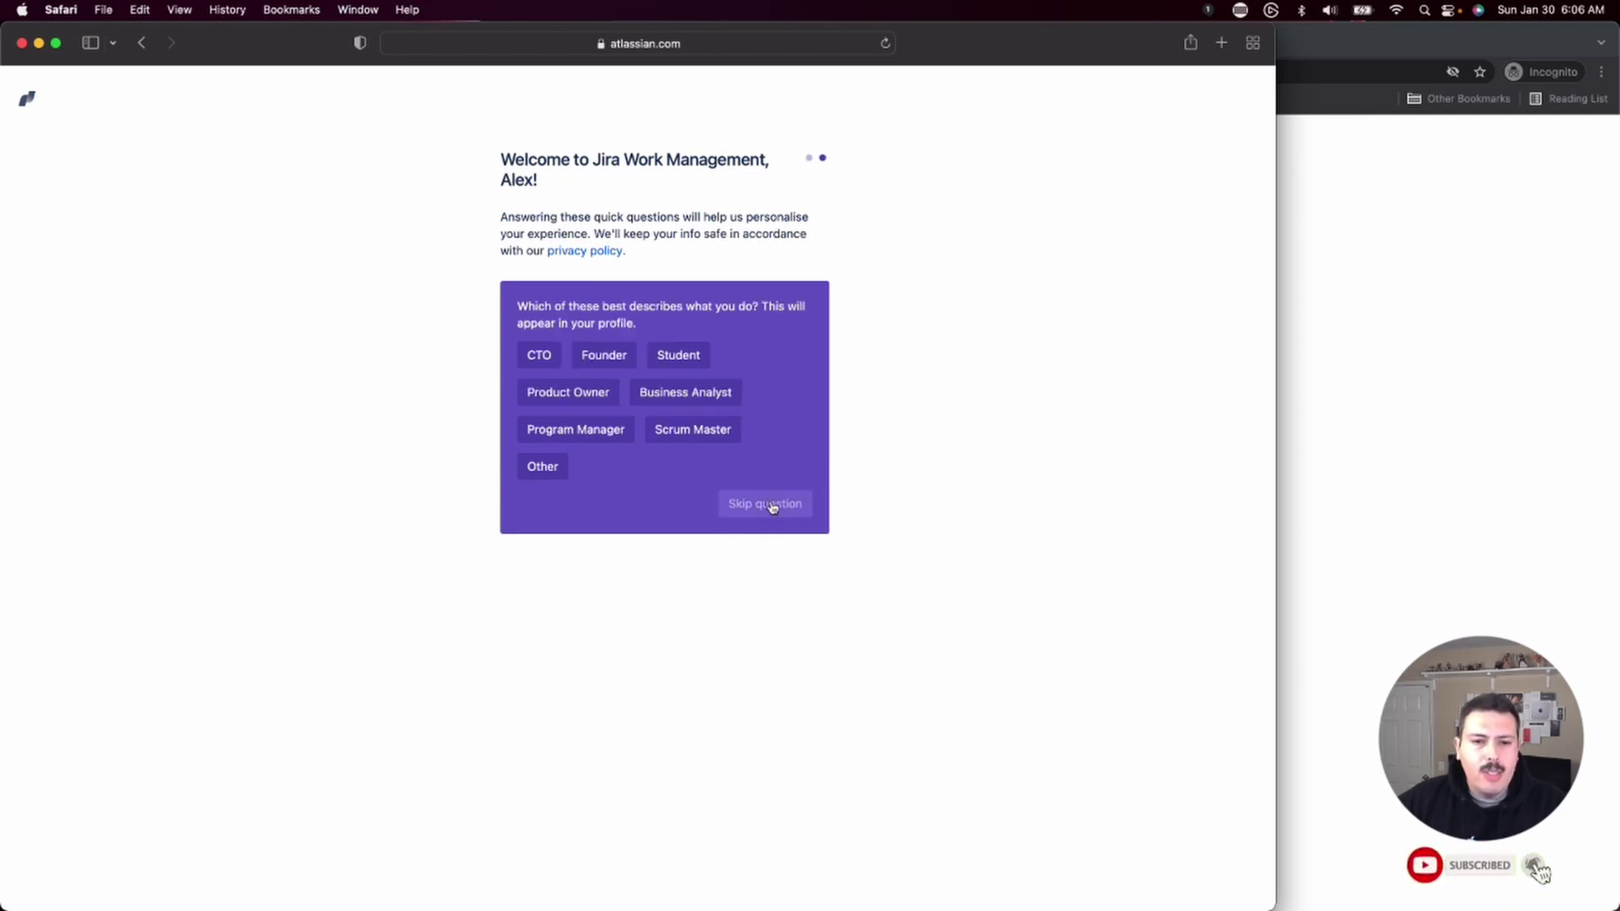
pyautogui.click(753, 514)
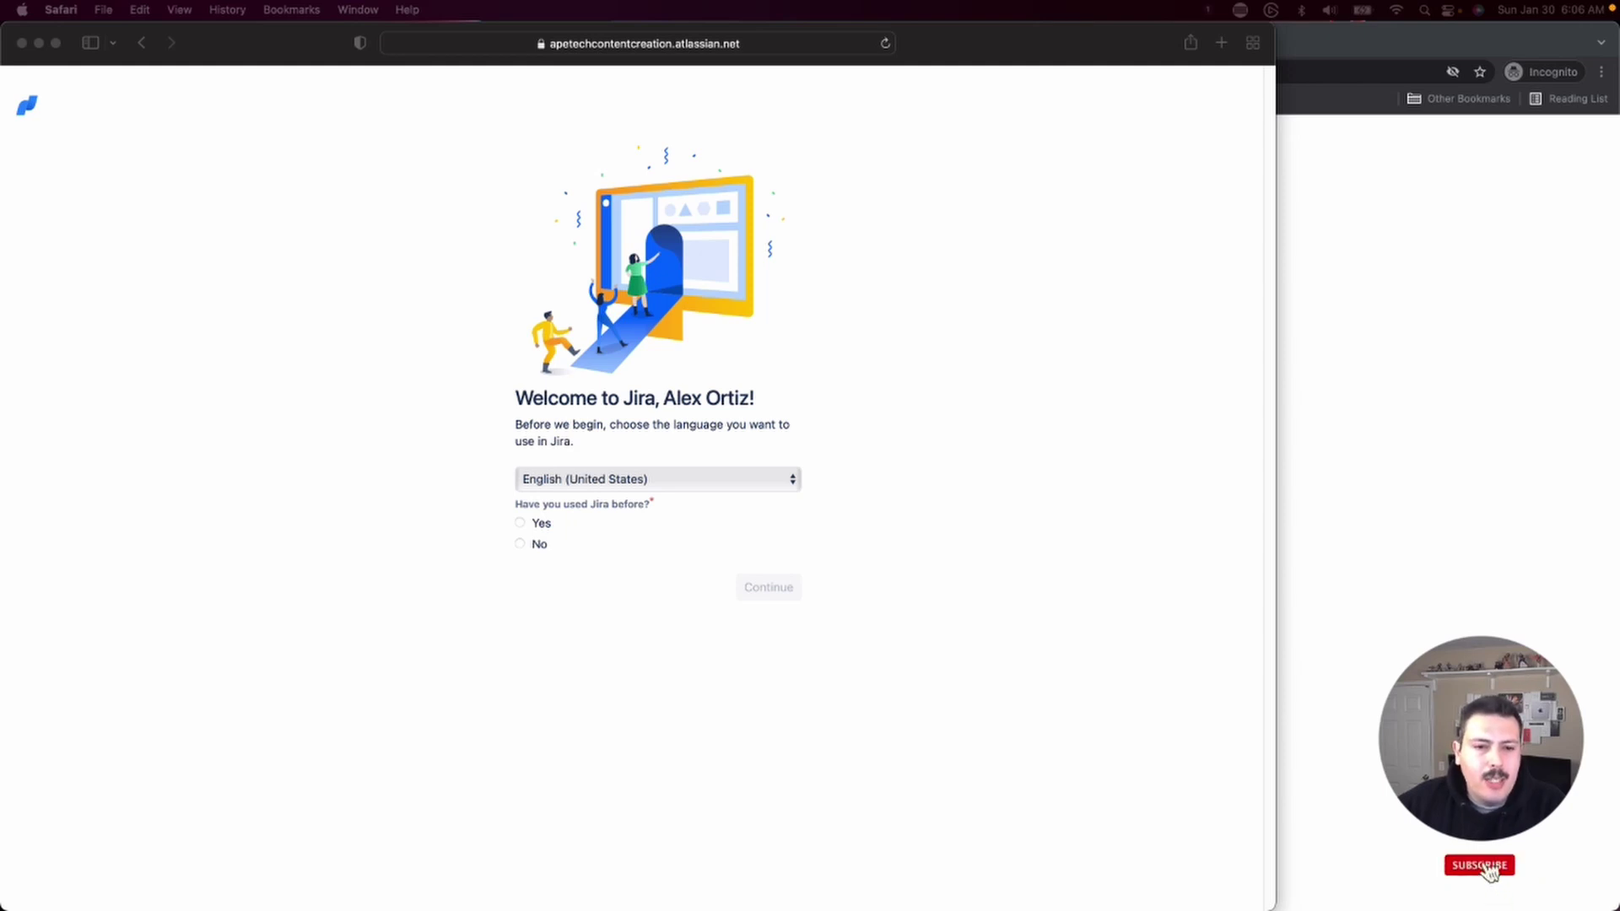
# Step: Answer No to 'Have you used Jira before?' and continue
pyautogui.click(521, 523)
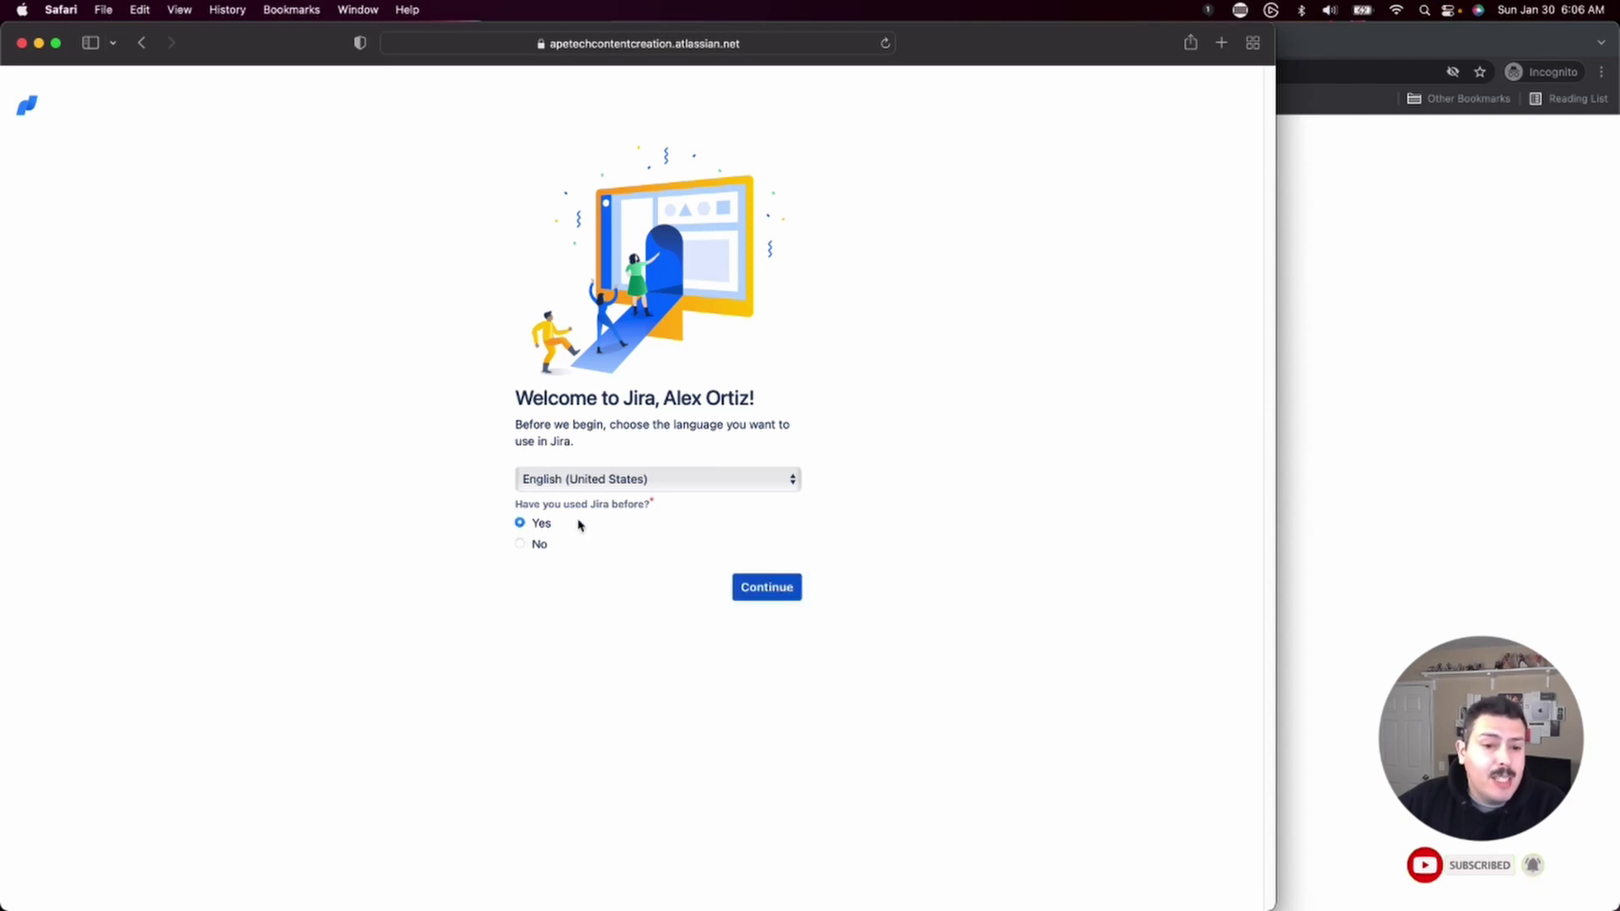
pyautogui.click(520, 546)
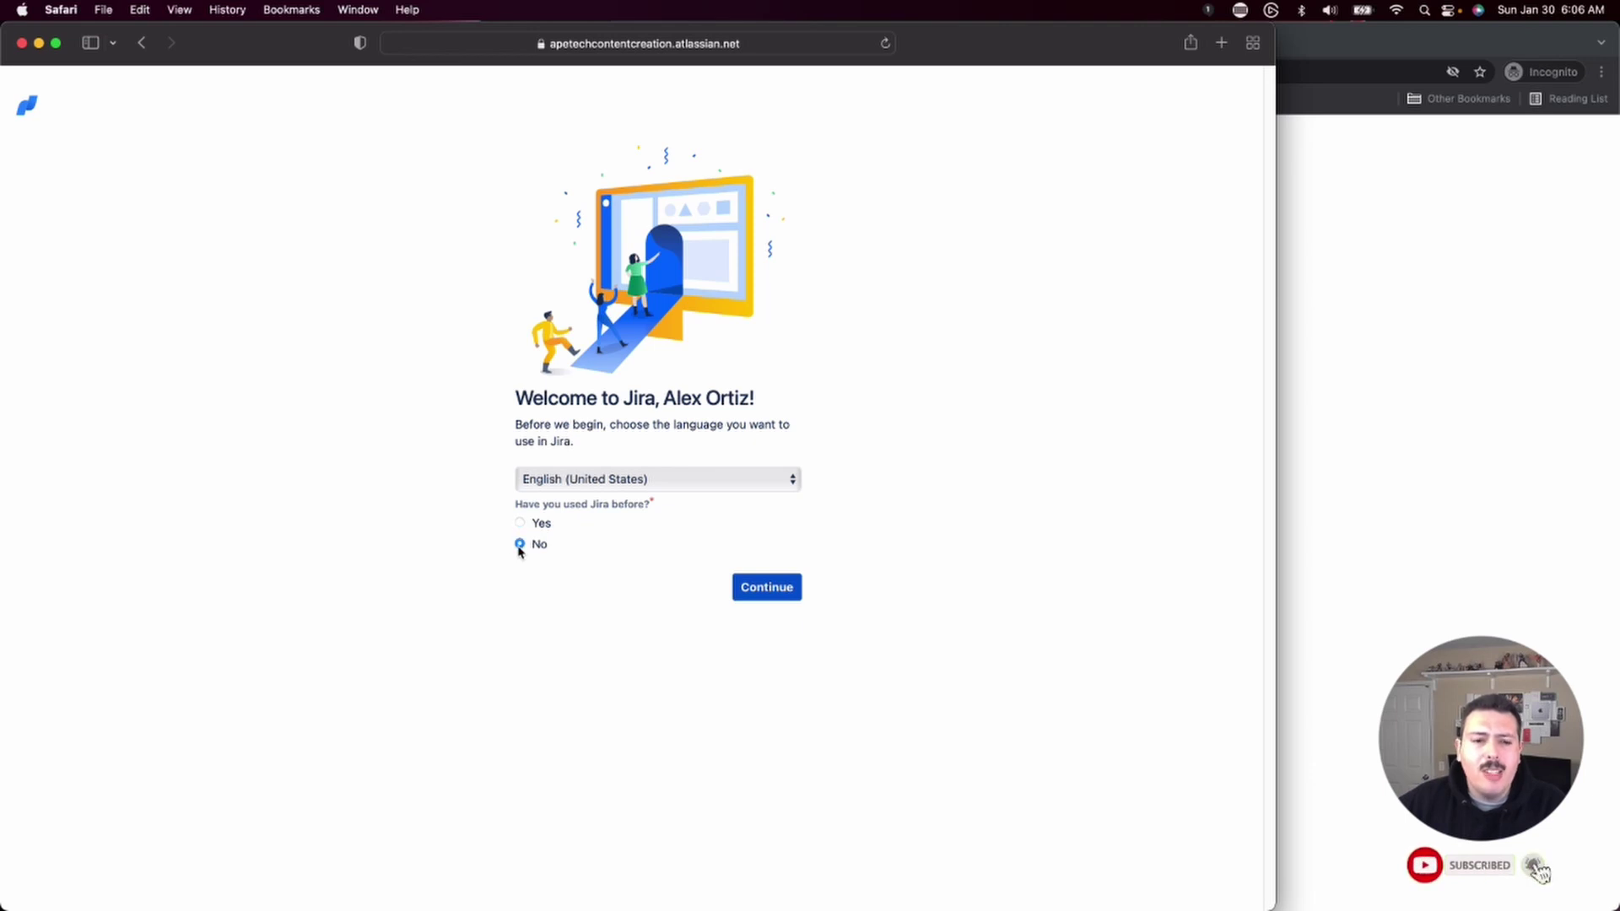
pyautogui.click(785, 591)
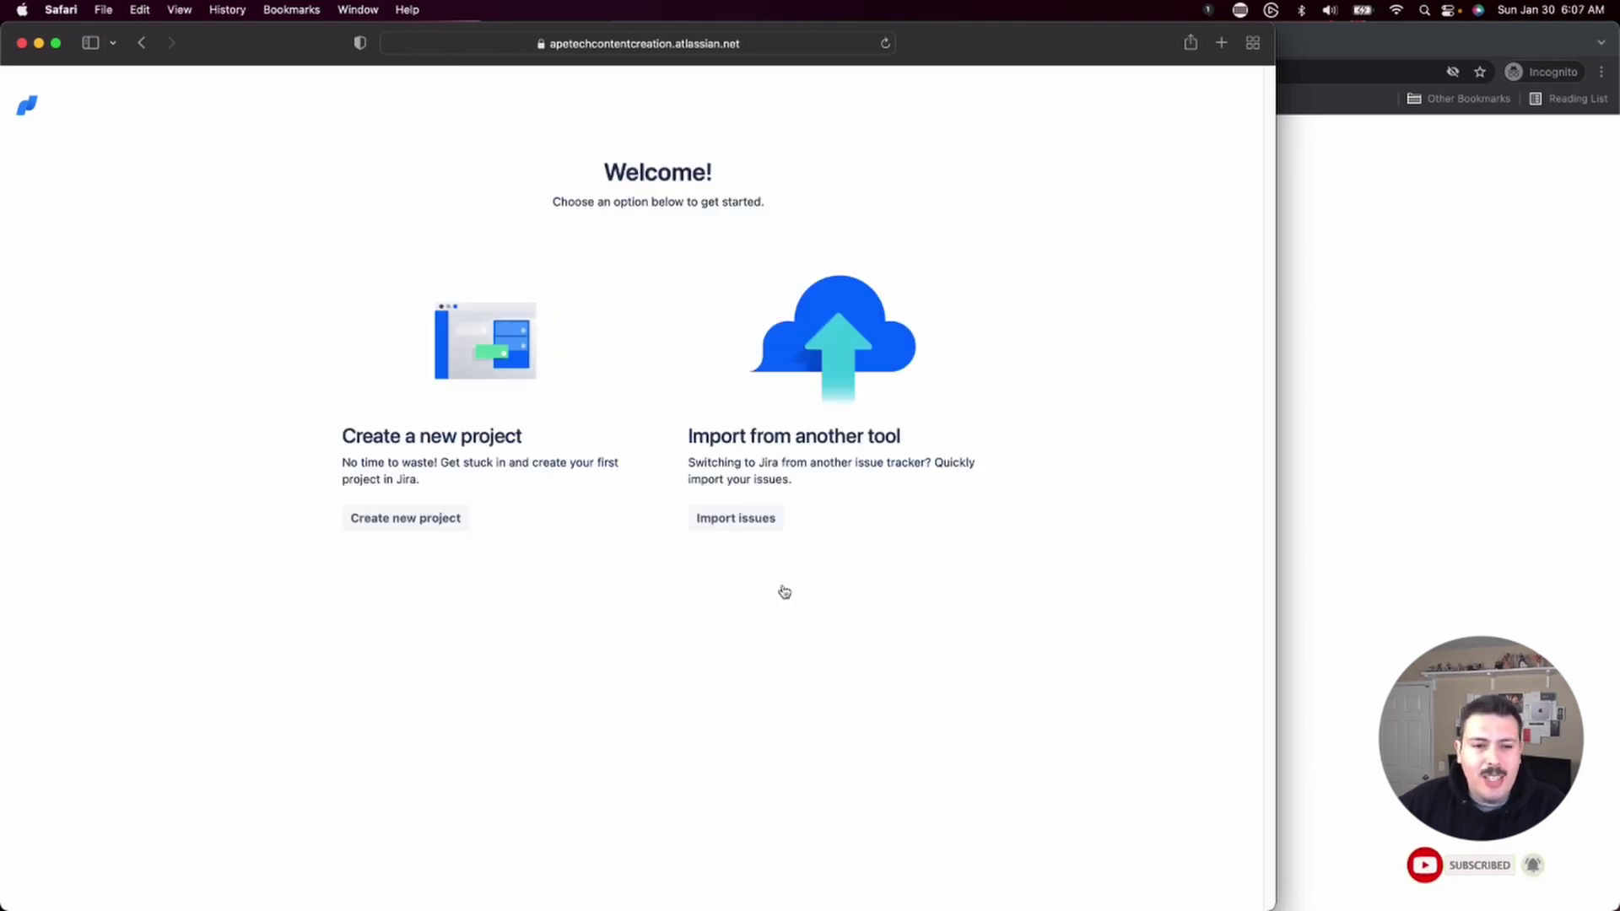
# Step: Start a new project and pick the Content management template from the Work management templates
pyautogui.click(398, 519)
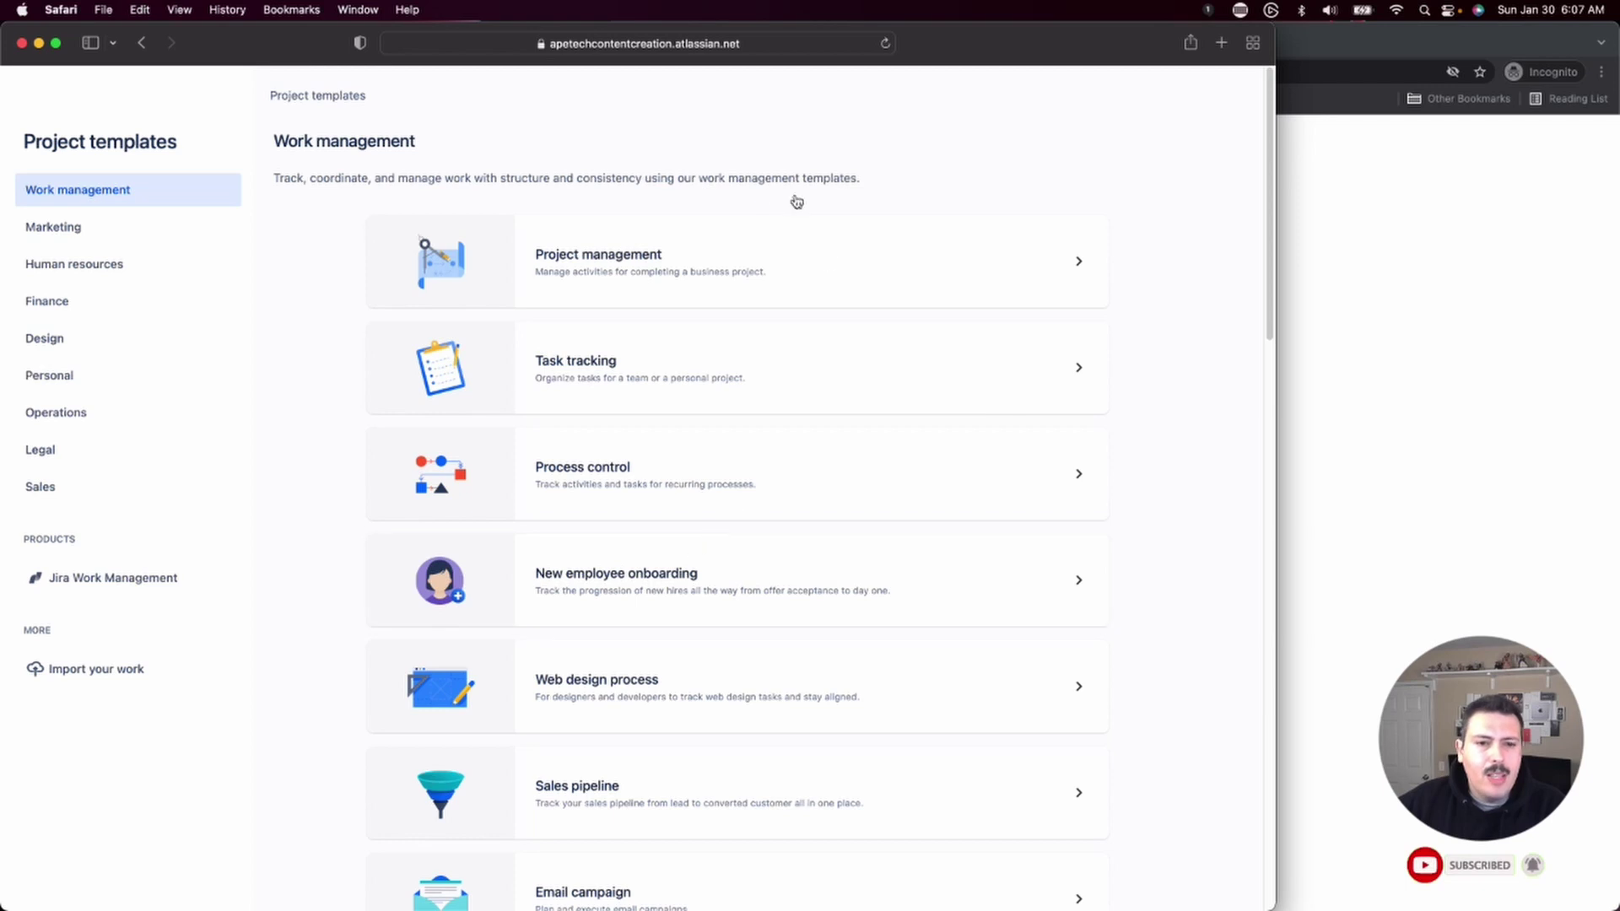
pyautogui.scroll(-5, 560, 390)
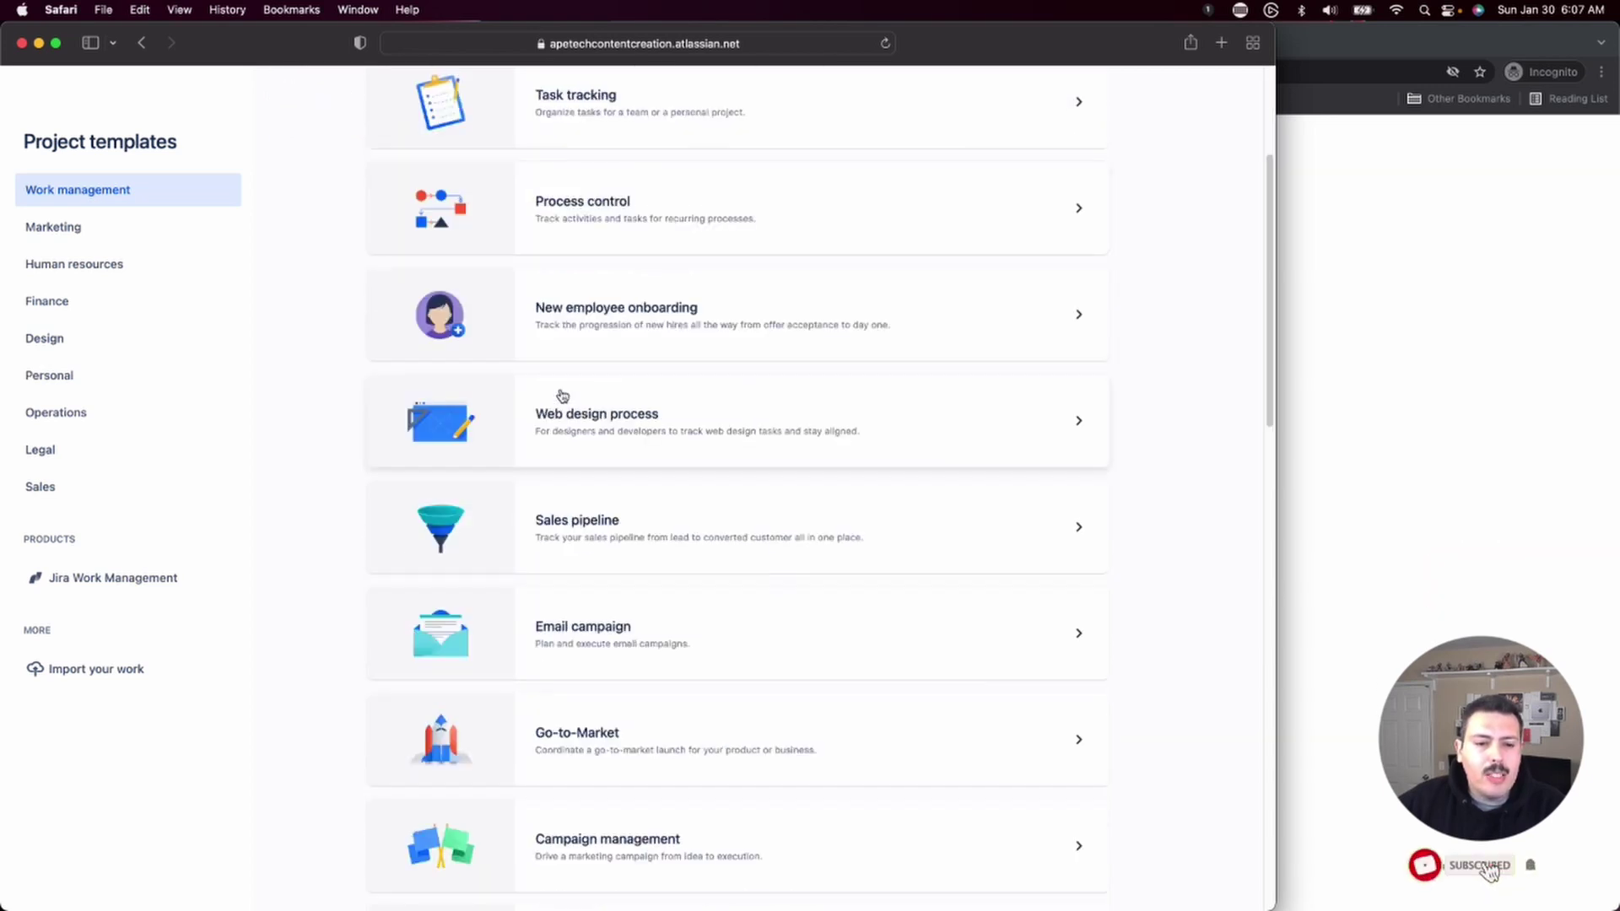
pyautogui.scroll(5, 564, 391)
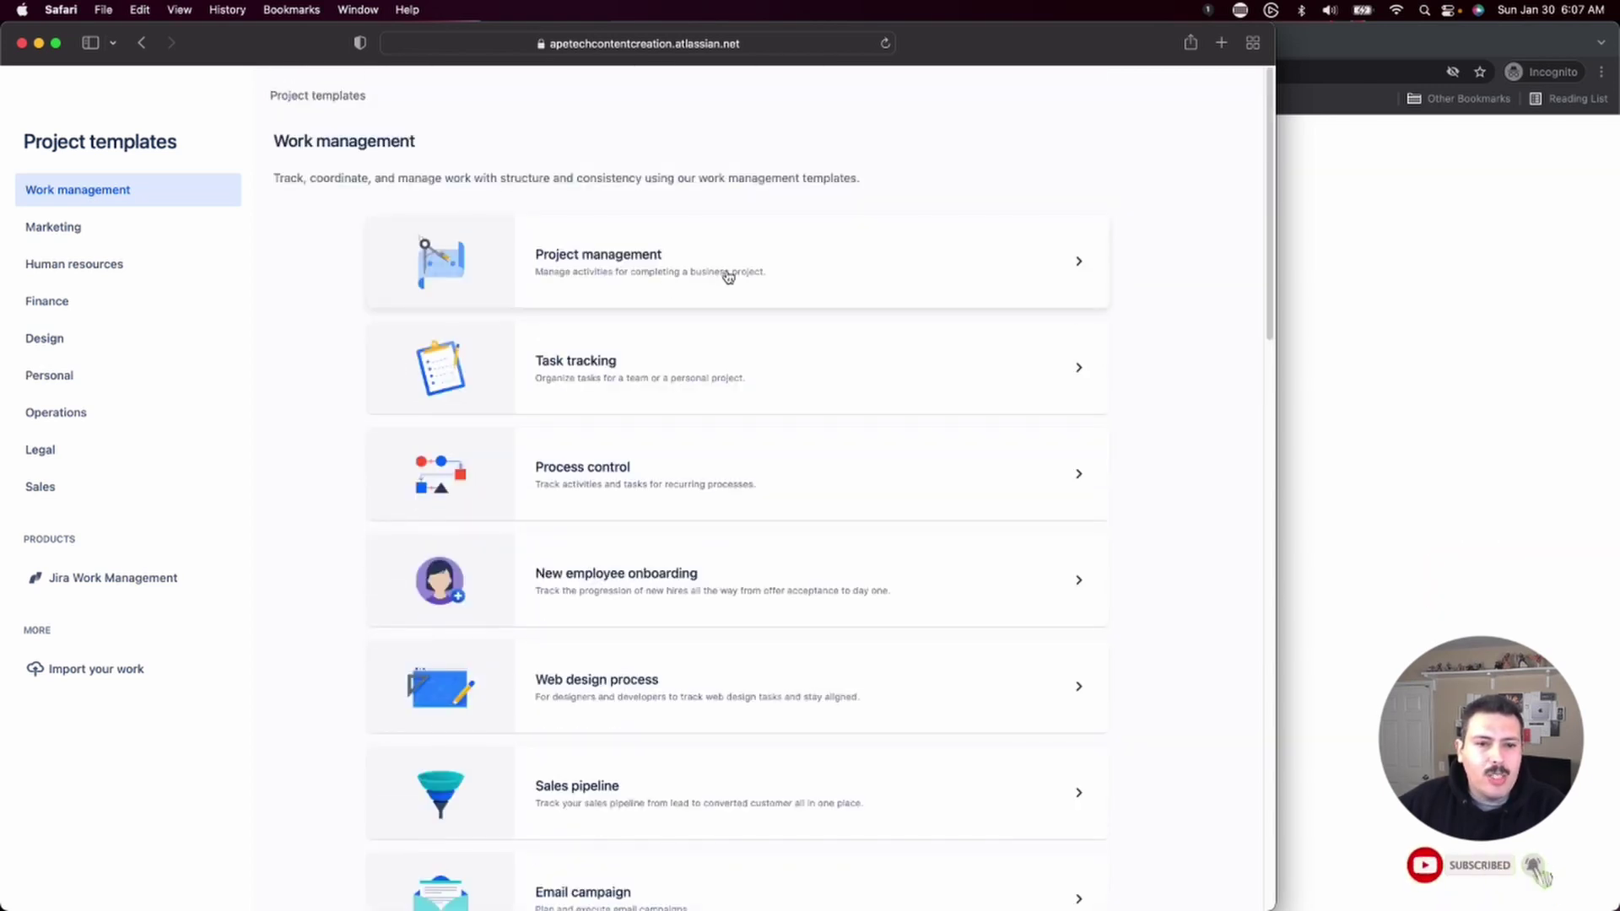
pyautogui.scroll(-15, 715, 675)
pyautogui.scroll(-3, 715, 675)
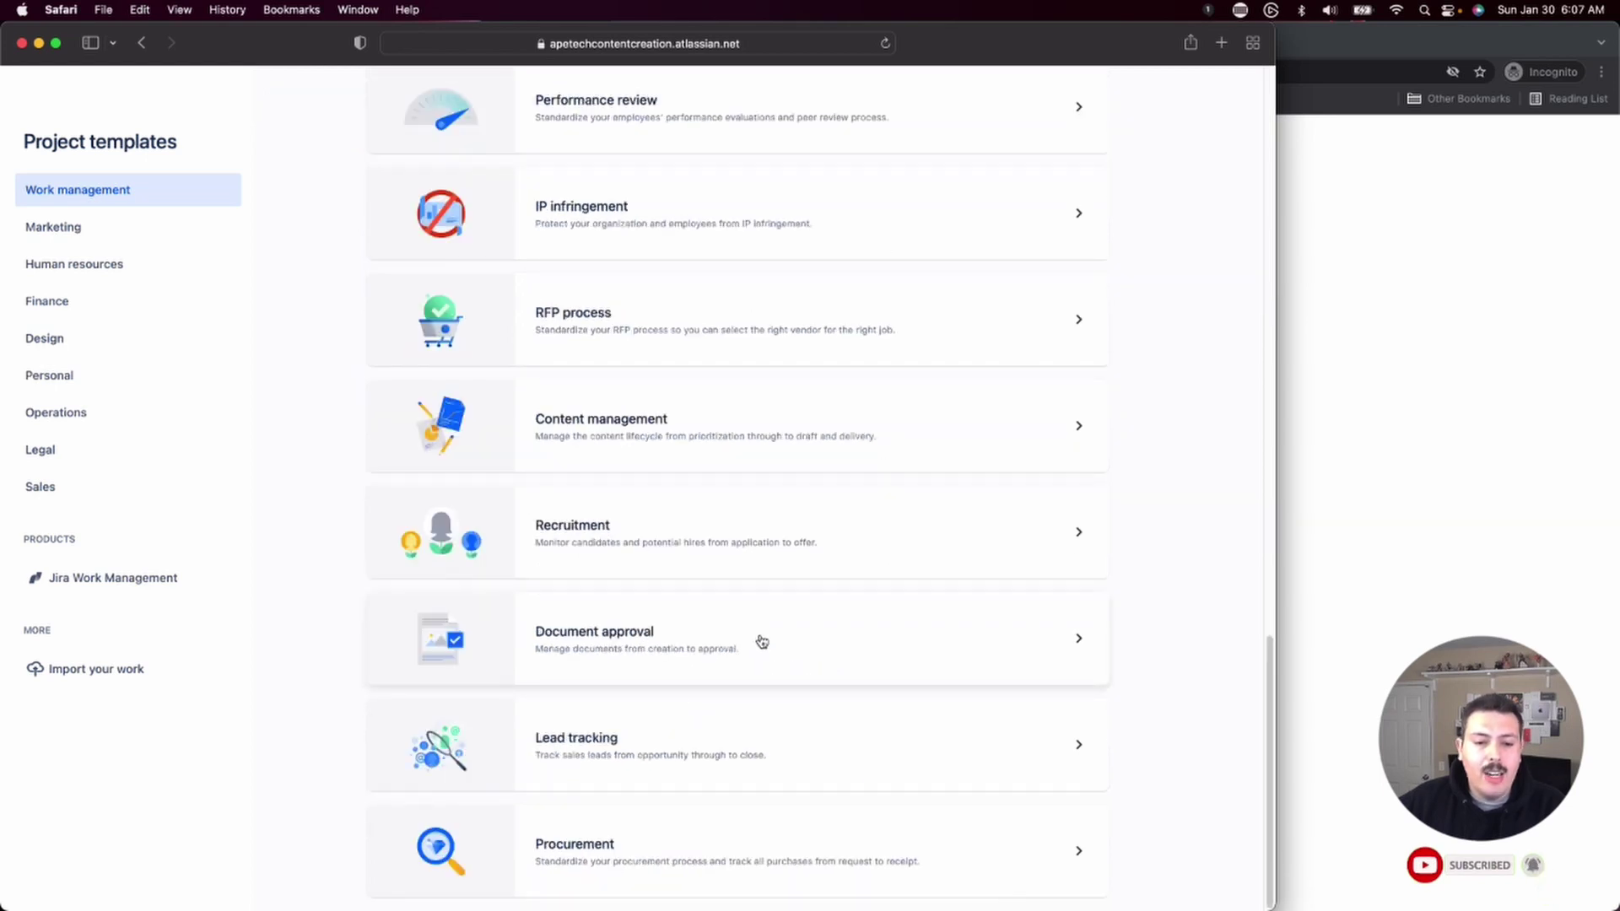
pyautogui.click(636, 434)
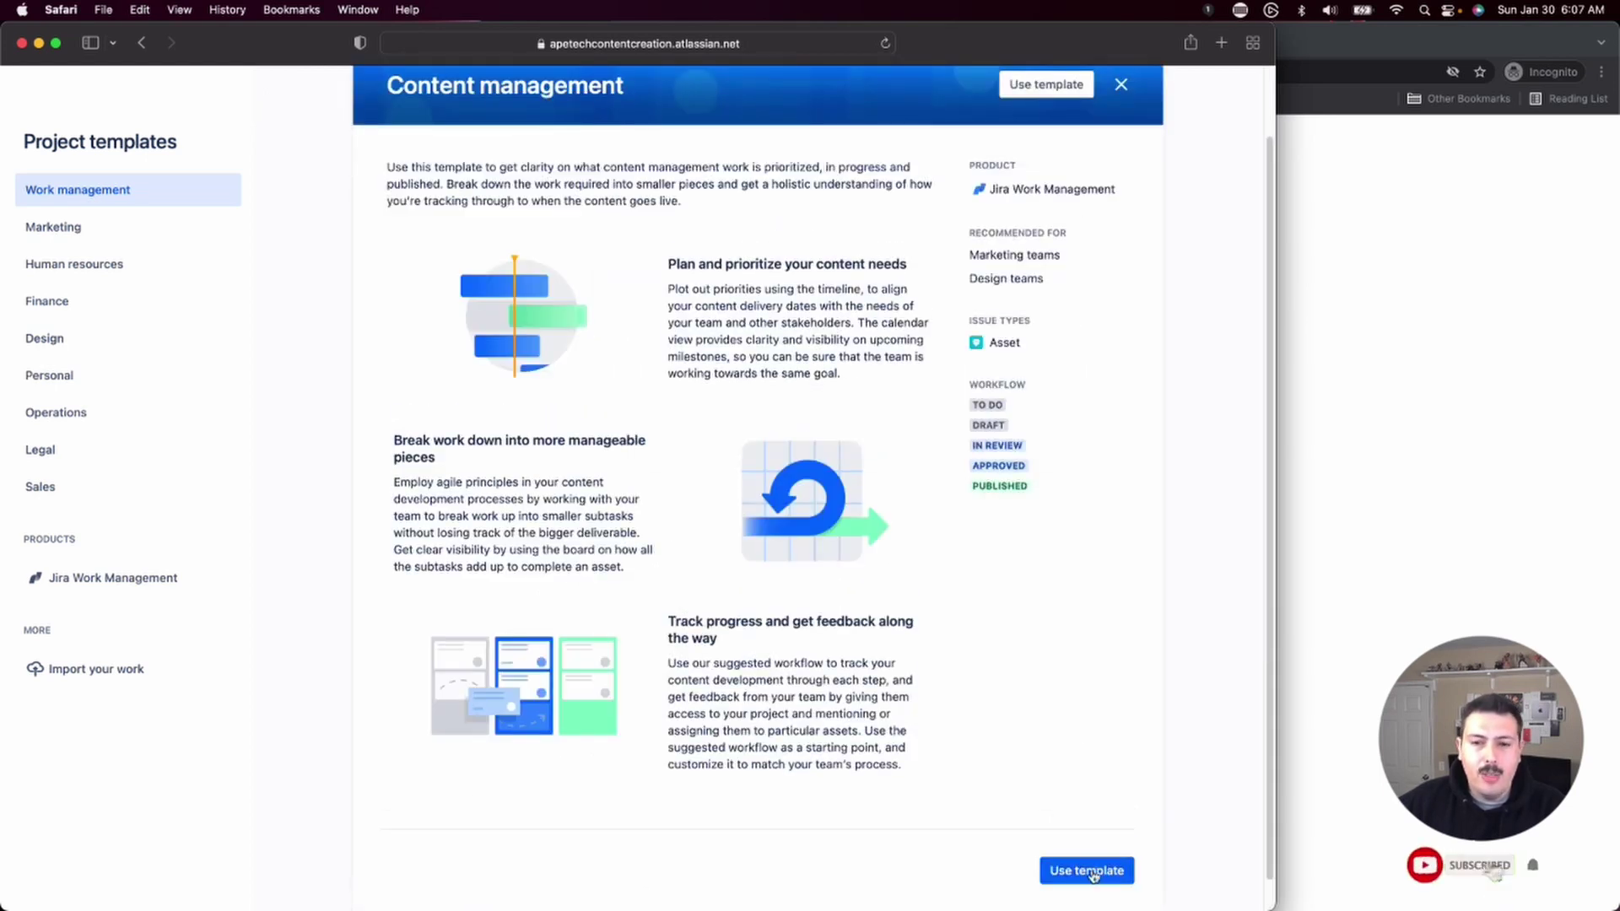
pyautogui.click(1087, 869)
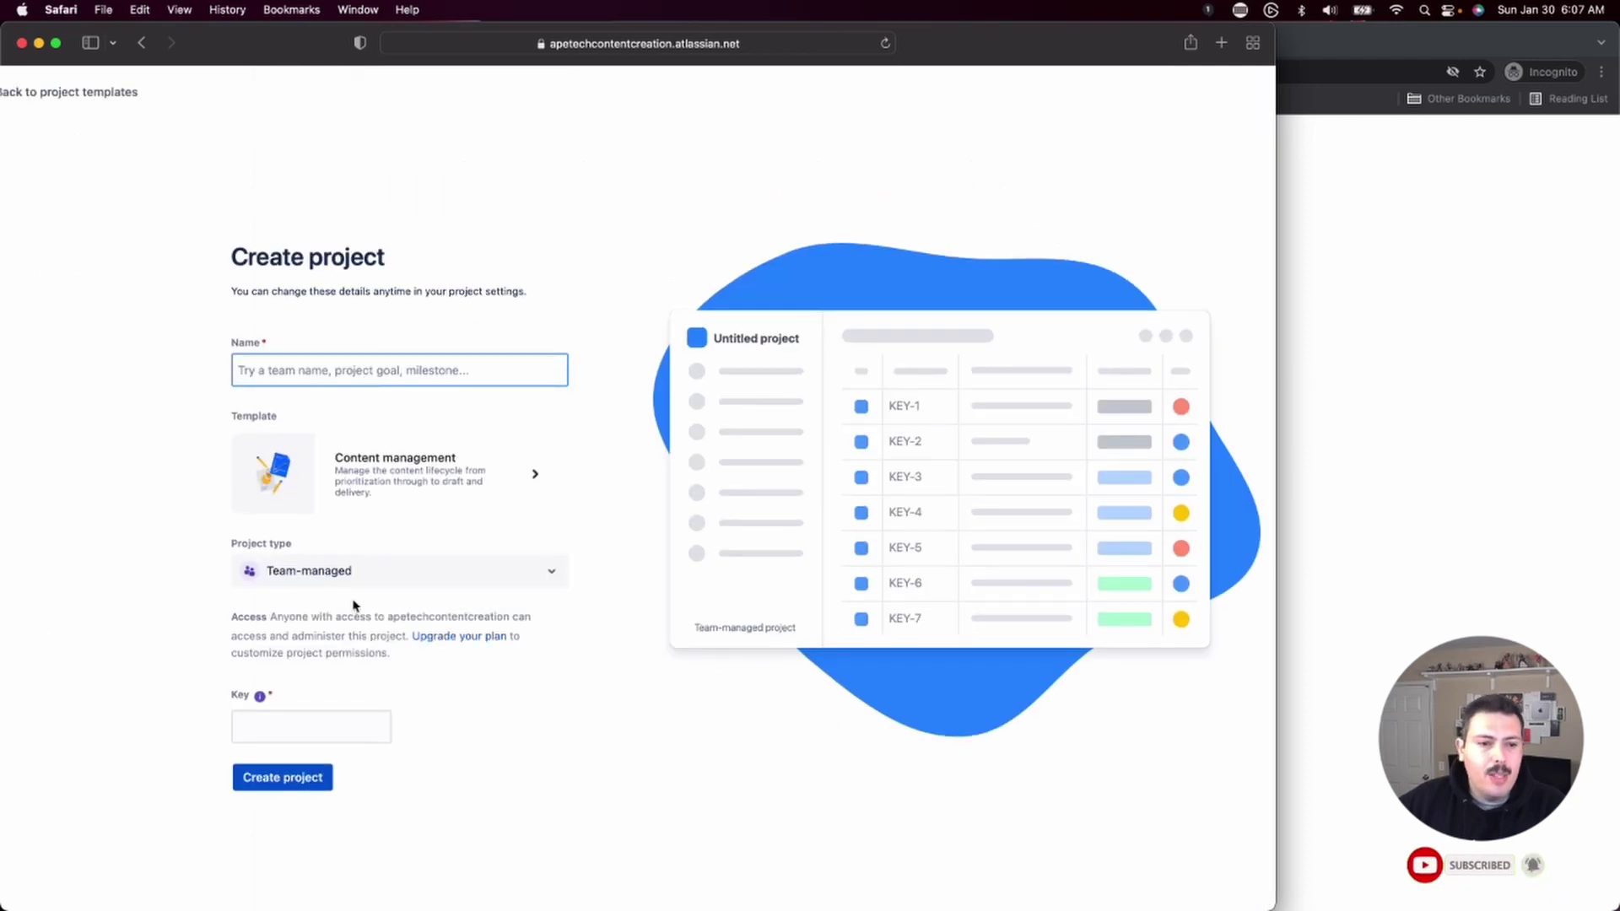
# Step: Create the company-managed 'Content Creation' project and dismiss the Quickstart guide on its board
pyautogui.click(367, 576)
pyautogui.click(334, 753)
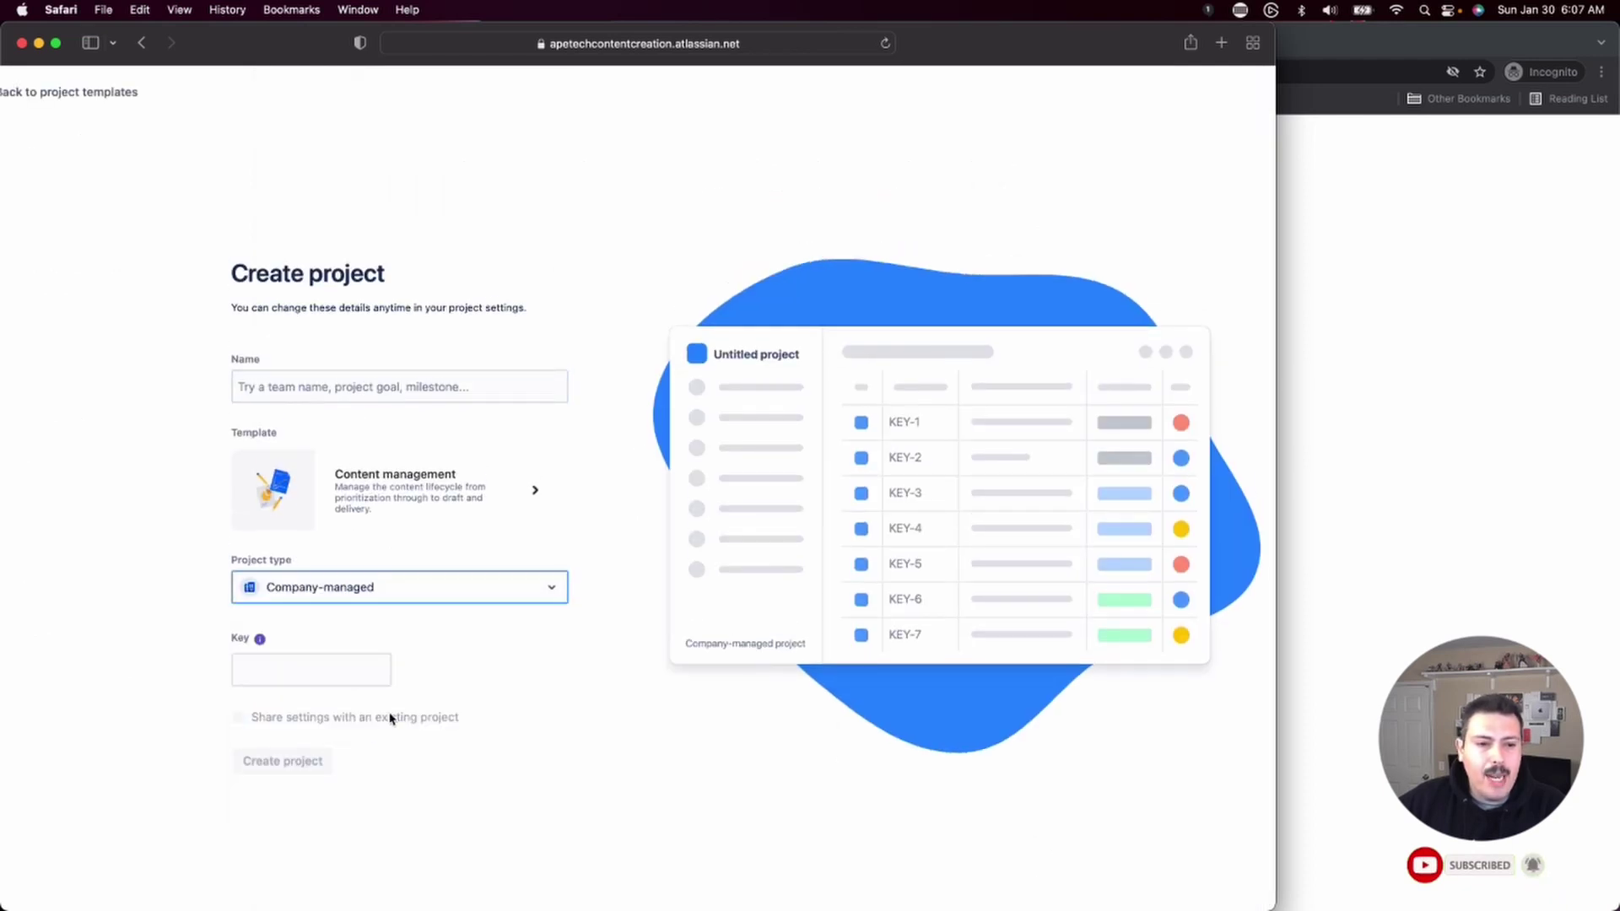
pyautogui.click(304, 671)
pyautogui.click(314, 384)
pyautogui.write('Content Creation')
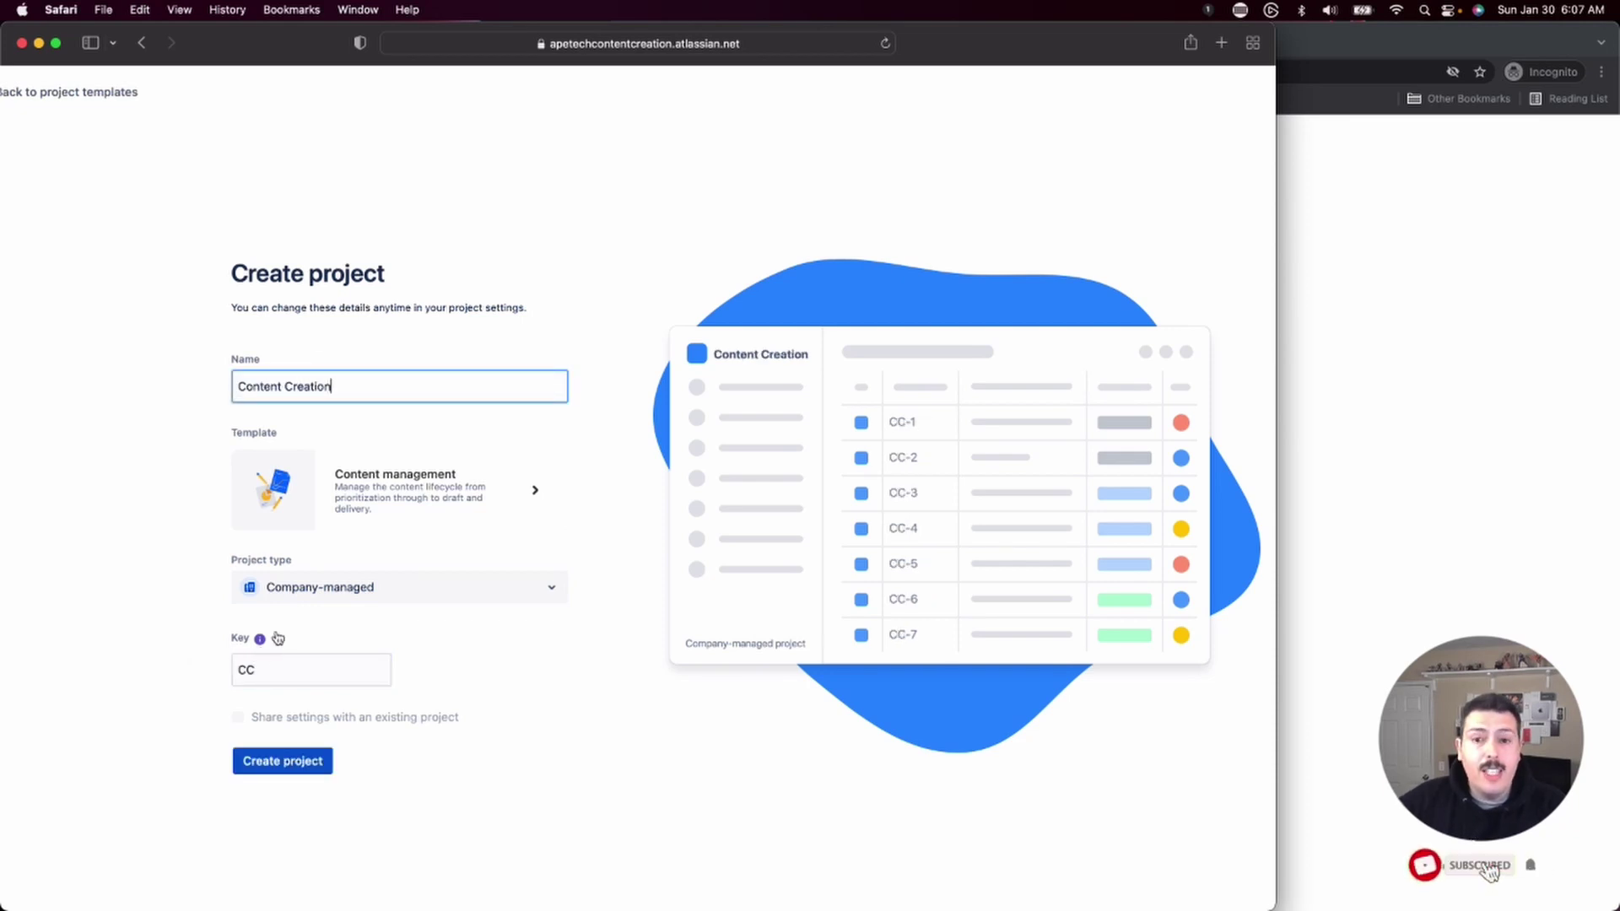
pyautogui.click(282, 761)
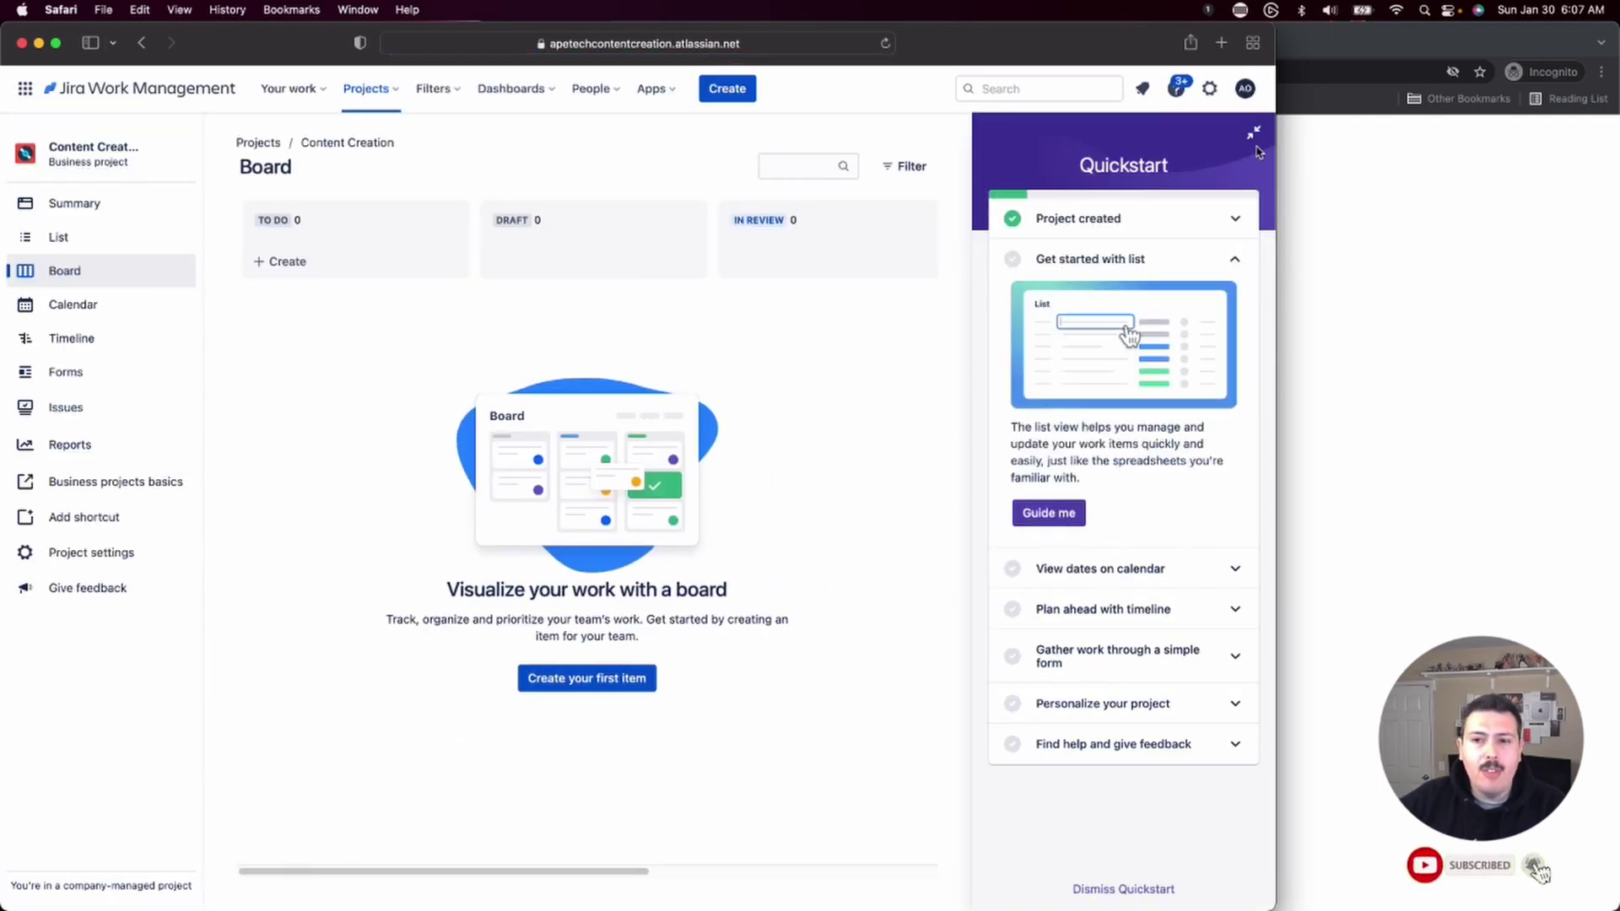
pyautogui.moveTo(1277, 147); pyautogui.dragTo(1534, 152)
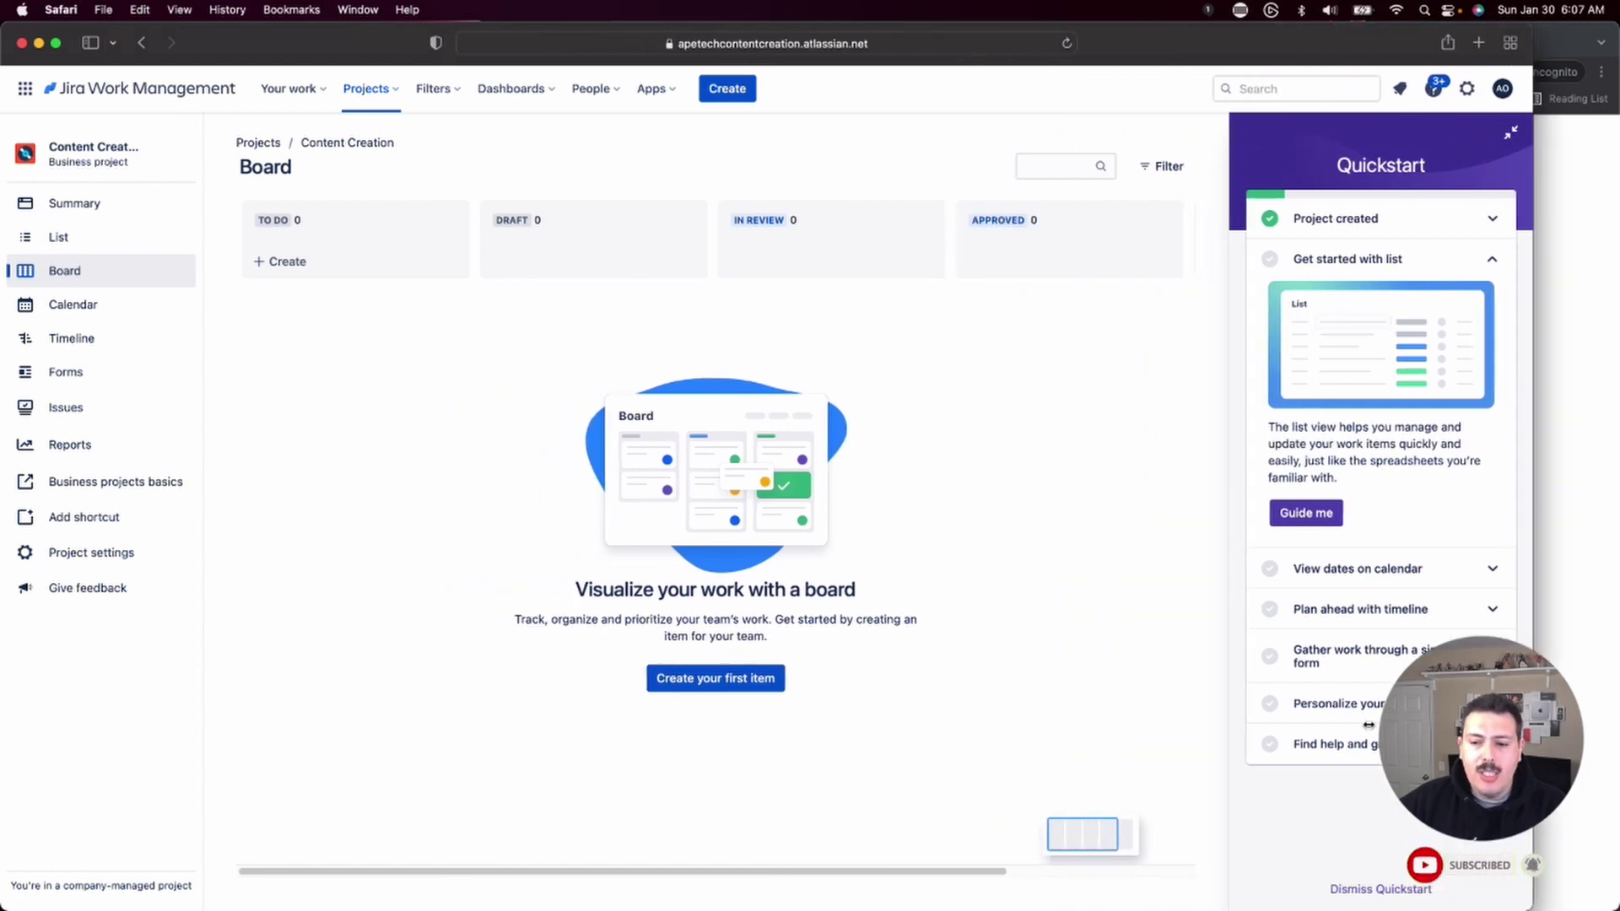
pyautogui.click(1355, 893)
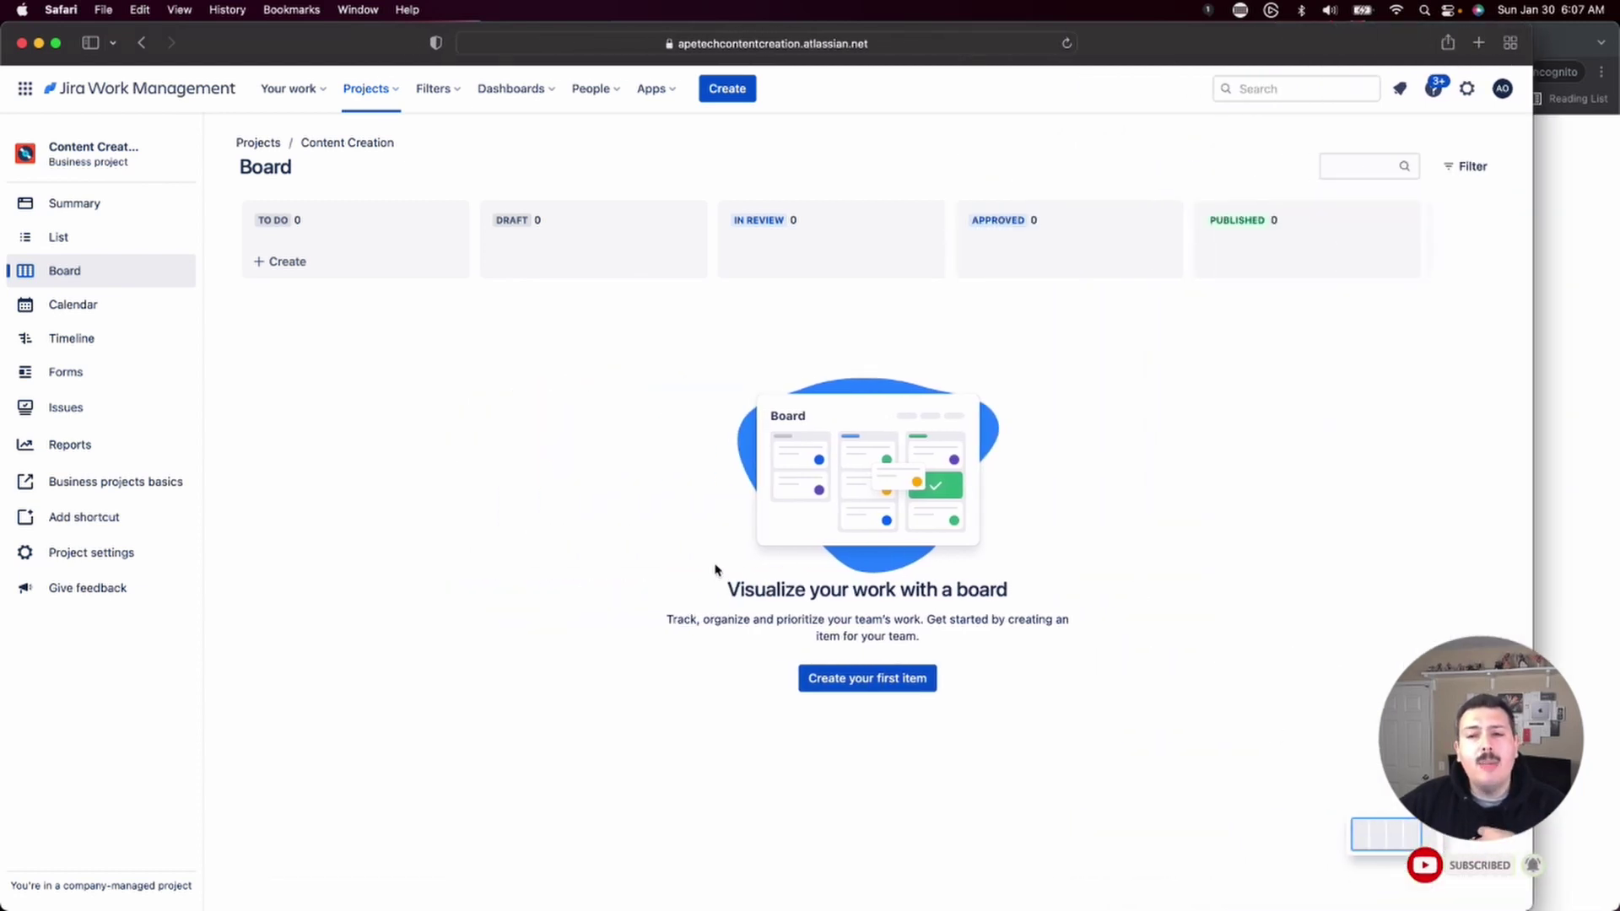